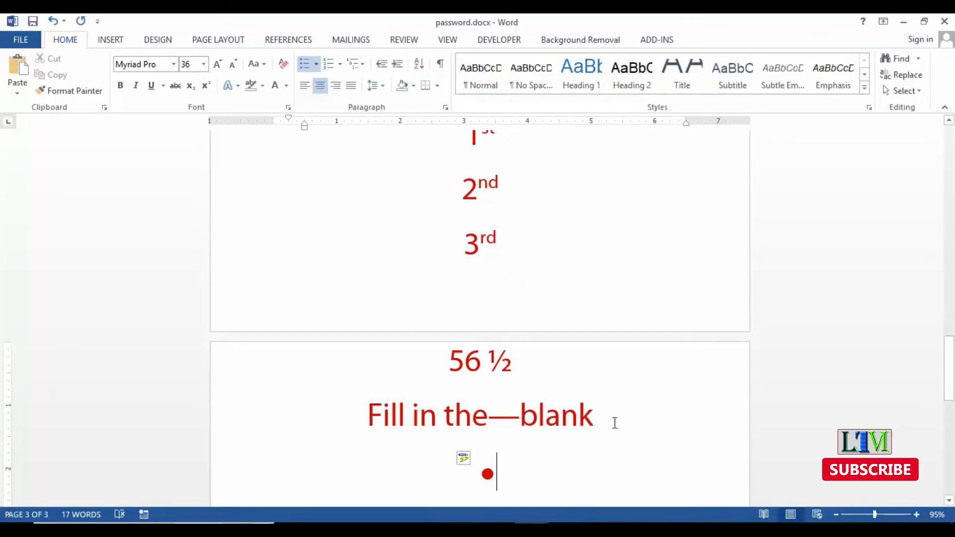
{"action": "type", "text": "*"}
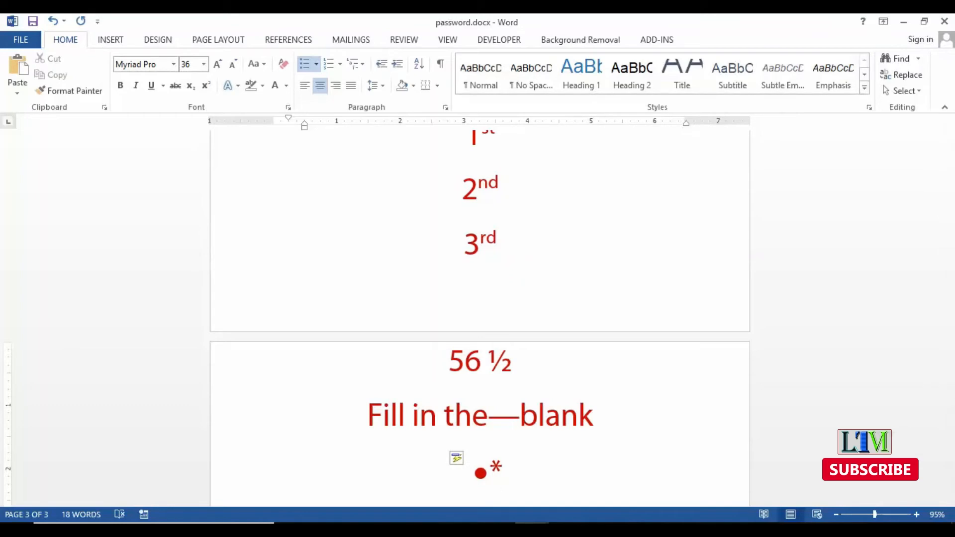
{"action": "key", "text": "Return"}
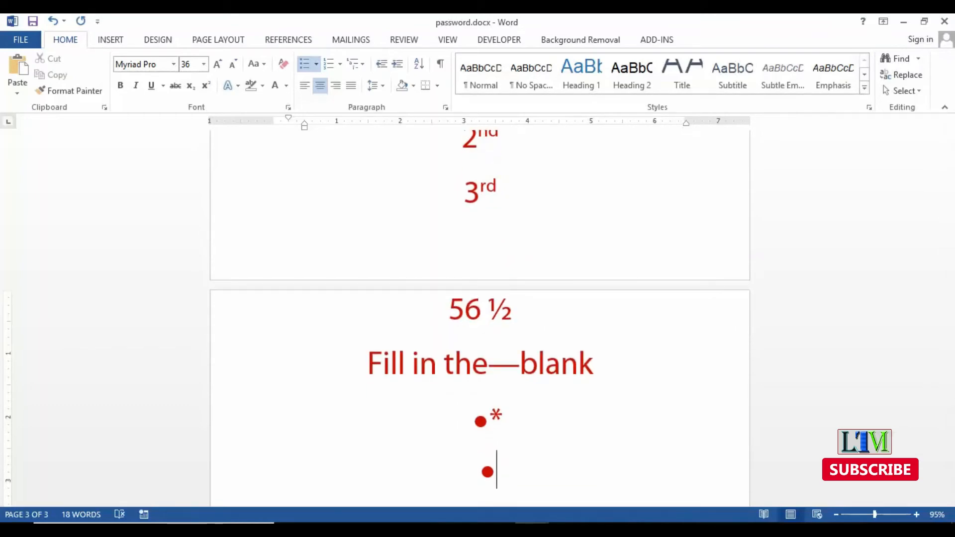
{"action": "key", "text": "BackSpace"}
{"action": "key", "text": "BackSpace"}
{"action": "key", "text": "BackSpace"}
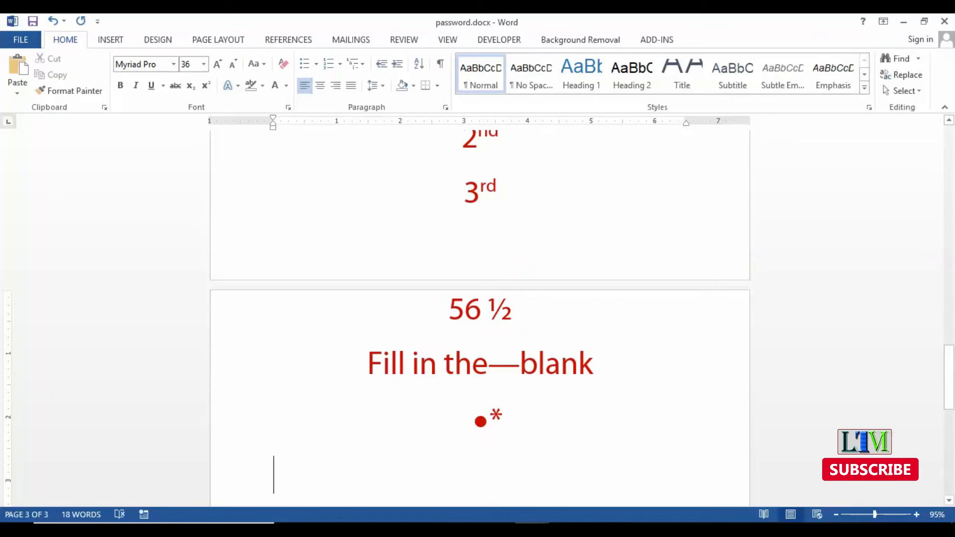
{"action": "left_click", "coordinate": [534, 420]}
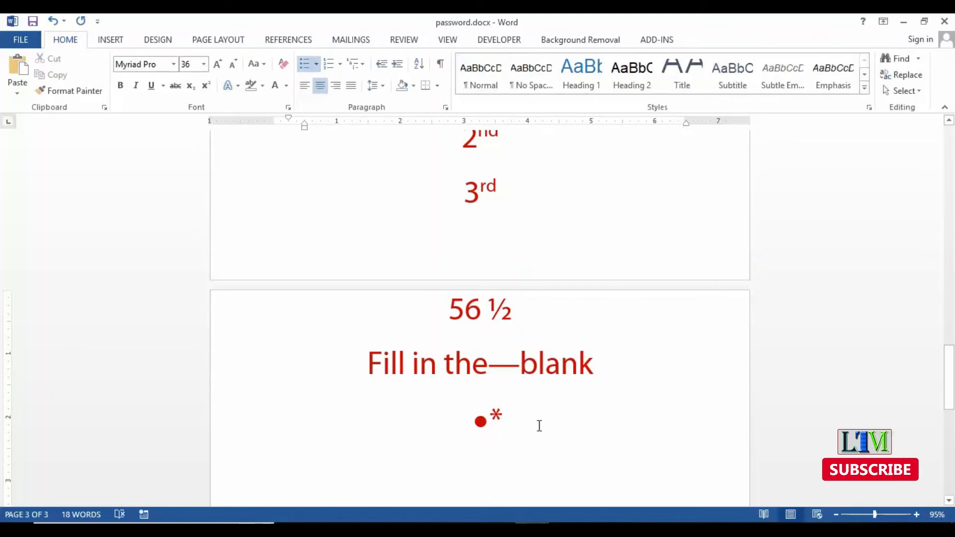
{"action": "key", "text": "BackSpace"}
{"action": "key", "text": "BackSpace"}
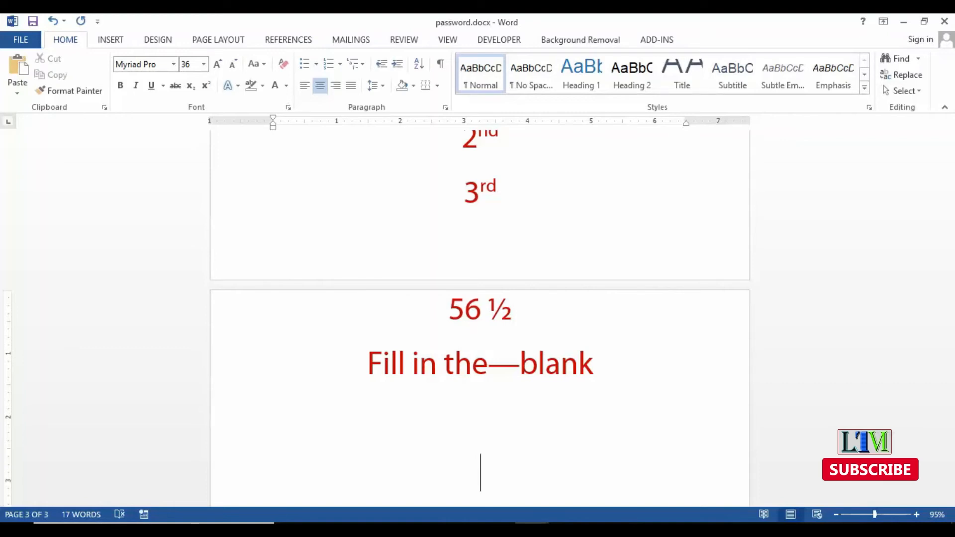
Create a round-bulleted list below "Fill in the—blank" using an asterisk and space, with items Hfdg, Hff and Hff, and end the list.
{"action": "type", "text": "* hfdg"}
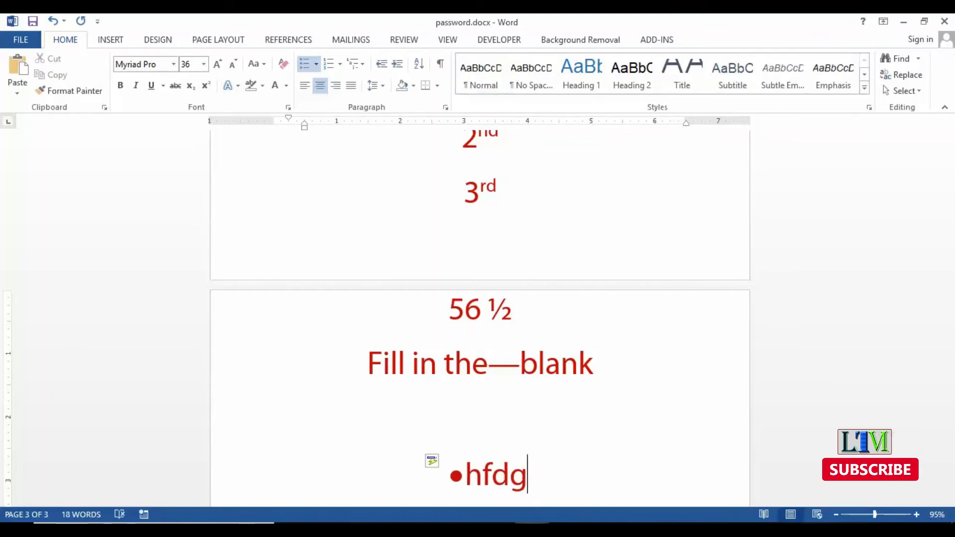
{"action": "key", "text": "Return"}
{"action": "type", "text": "hff"}
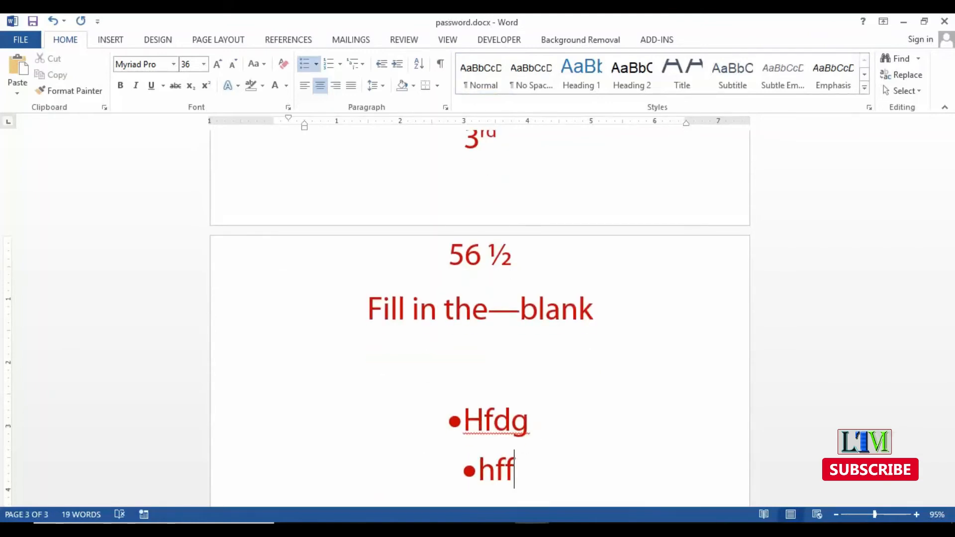
{"action": "key", "text": "Return"}
{"action": "type", "text": "hff"}
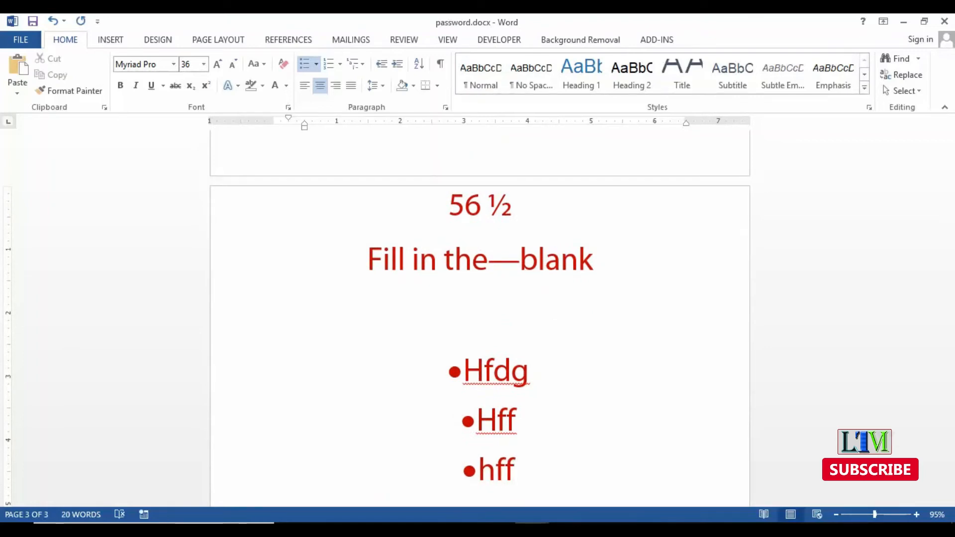
{"action": "key", "text": "Return"}
{"action": "key", "text": "BackSpace"}
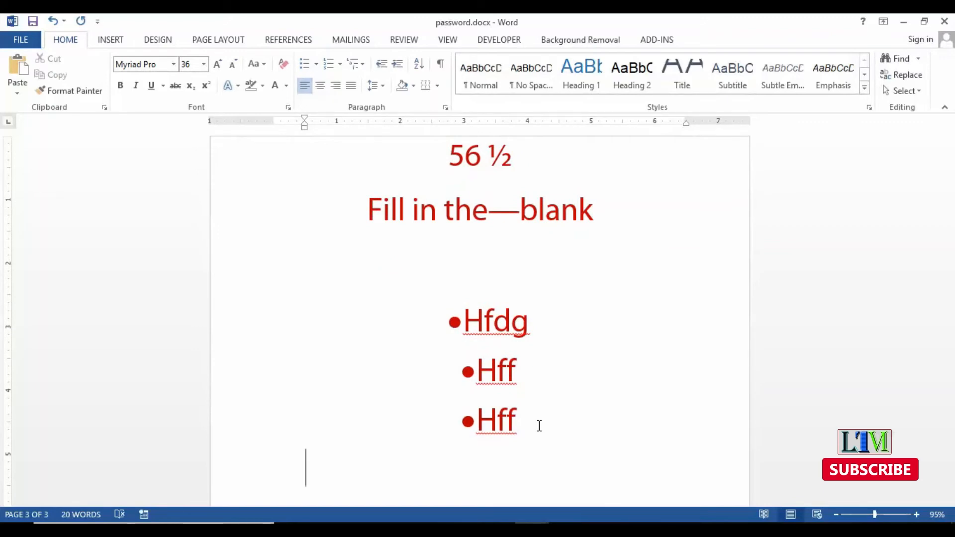
Start an arrow-bulleted list below the round bullets by entering ">" and a space.
{"action": "type", "text": ">"}
{"action": "key", "text": "space"}
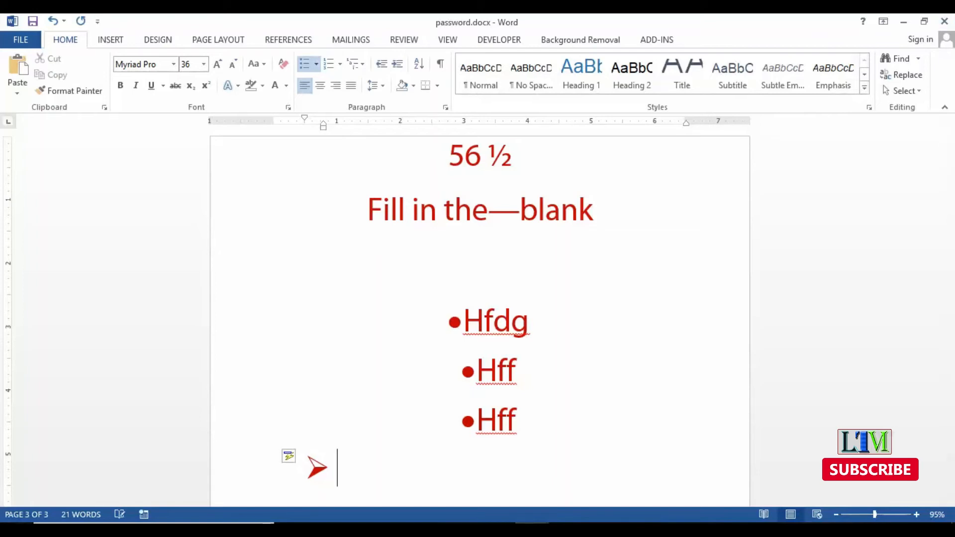
{"action": "left_click", "coordinate": [329, 63]}
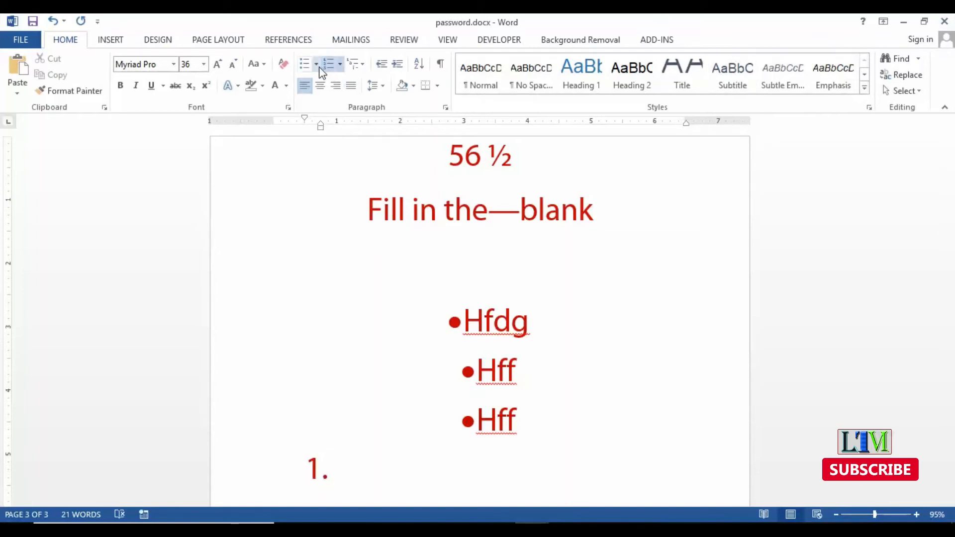
{"action": "left_click", "coordinate": [317, 64]}
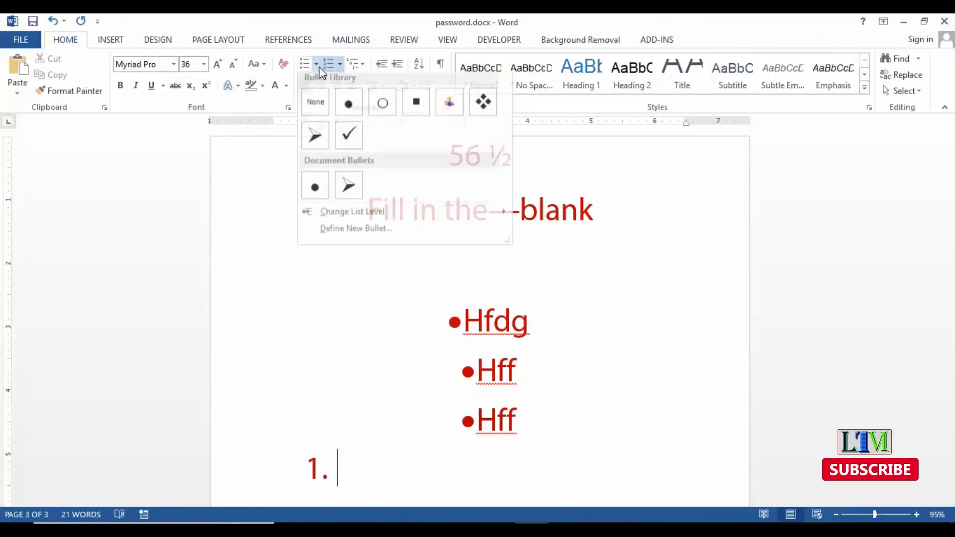
{"action": "left_click", "coordinate": [314, 304]}
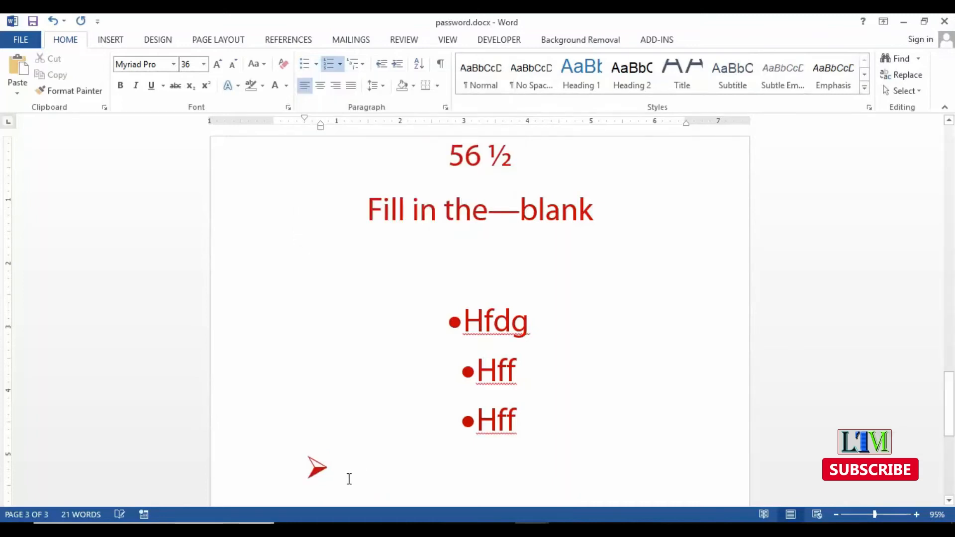
{"action": "key", "text": "ctrl+z"}
Fill the arrow-bulleted list with the items Esddjhgy, Zfatjuk and Rsregs, and end the list on a new unindented line.
{"action": "type", "text": "esddjhgy"}
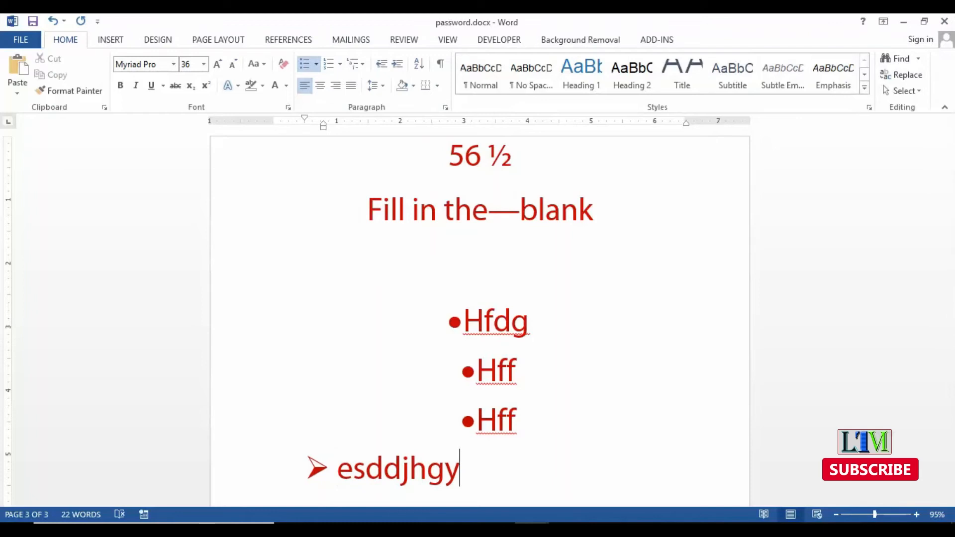
{"action": "key", "text": "Return"}
{"action": "type", "text": "zfatjuk"}
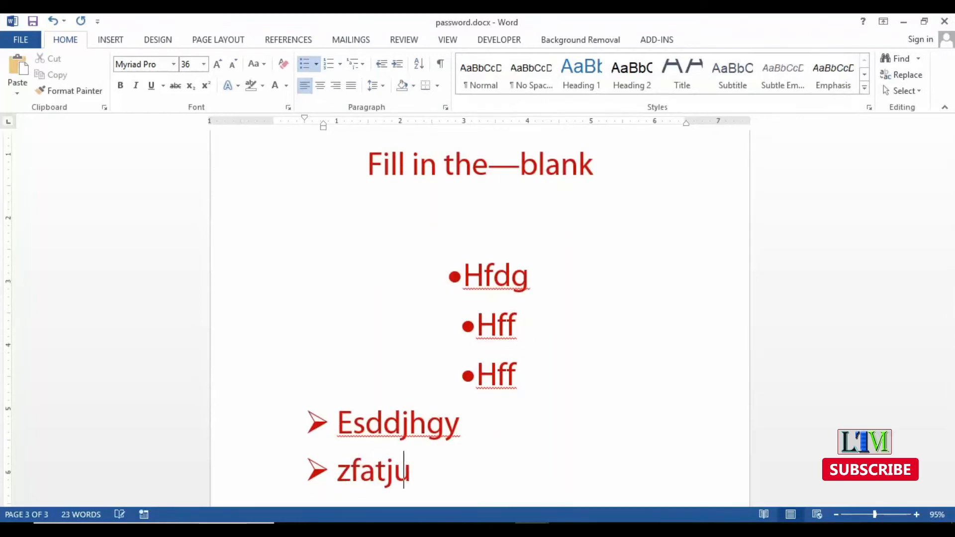
{"action": "key", "text": "Return"}
{"action": "type", "text": "rsregs"}
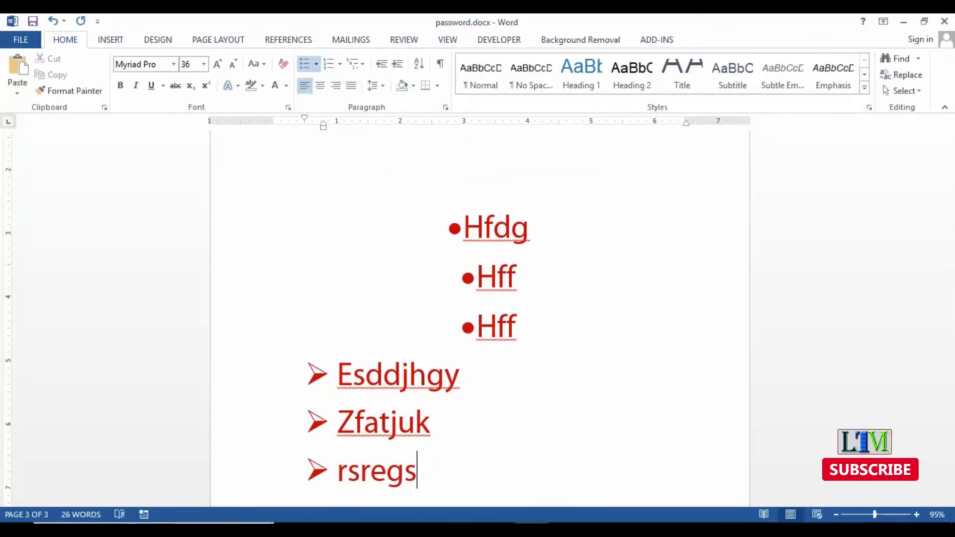
{"action": "key", "text": "Return"}
{"action": "key", "text": "BackSpace"}
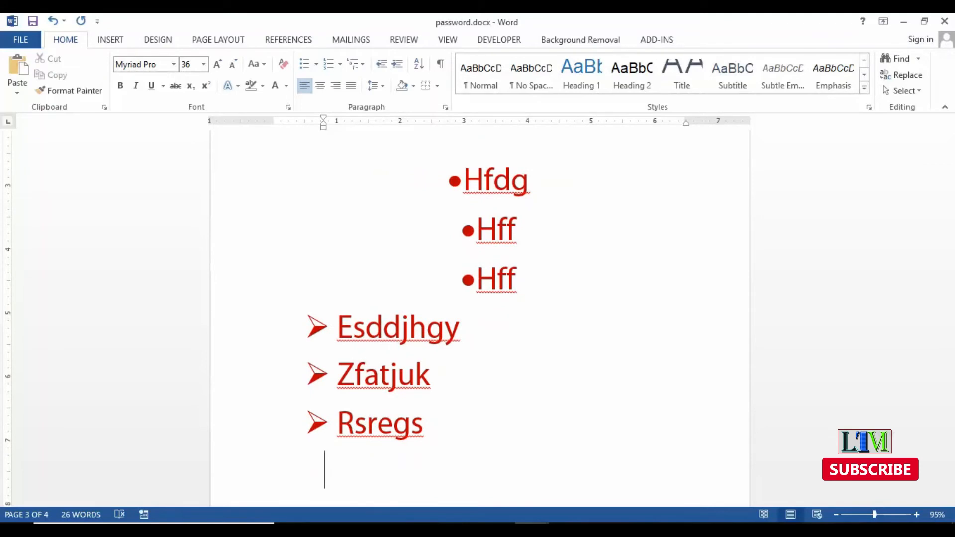
{"action": "key", "text": "BackSpace"}
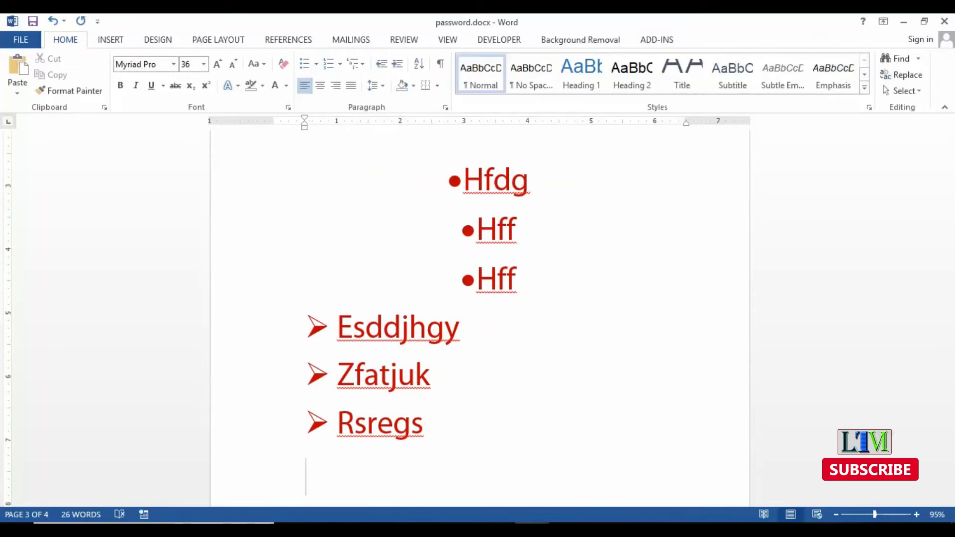
Create a dash-bulleted list below the arrow list using a hyphen and space, with items Kfyhuf, Hgbfnhgj, Hdrs and Fjg.
{"action": "type", "text": "- kfyhuf"}
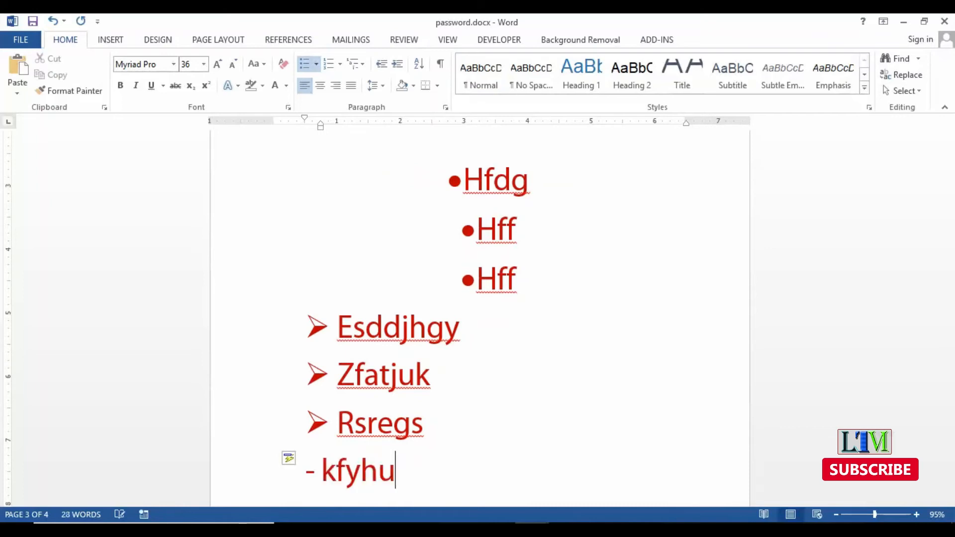
{"action": "key", "text": "Return"}
{"action": "type", "text": "hgbfnhgj"}
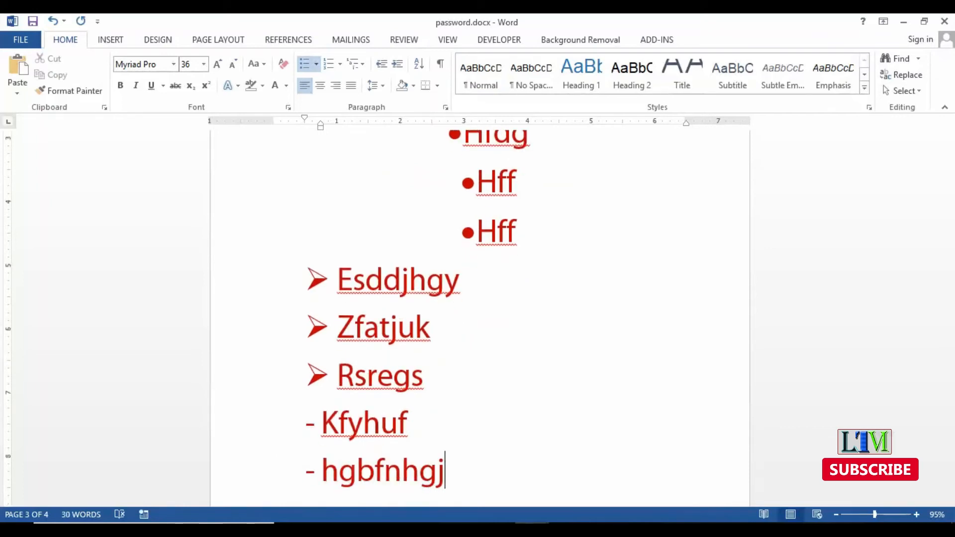
{"action": "key", "text": "Return"}
{"action": "type", "text": "hdrs"}
{"action": "key", "text": "Return"}
{"action": "type", "text": "fjg"}
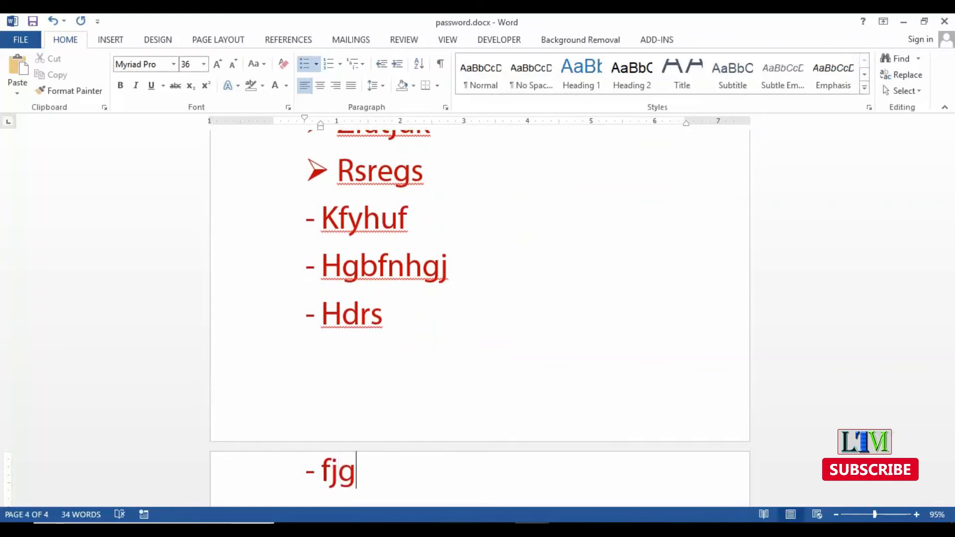
{"action": "key", "text": "Return"}
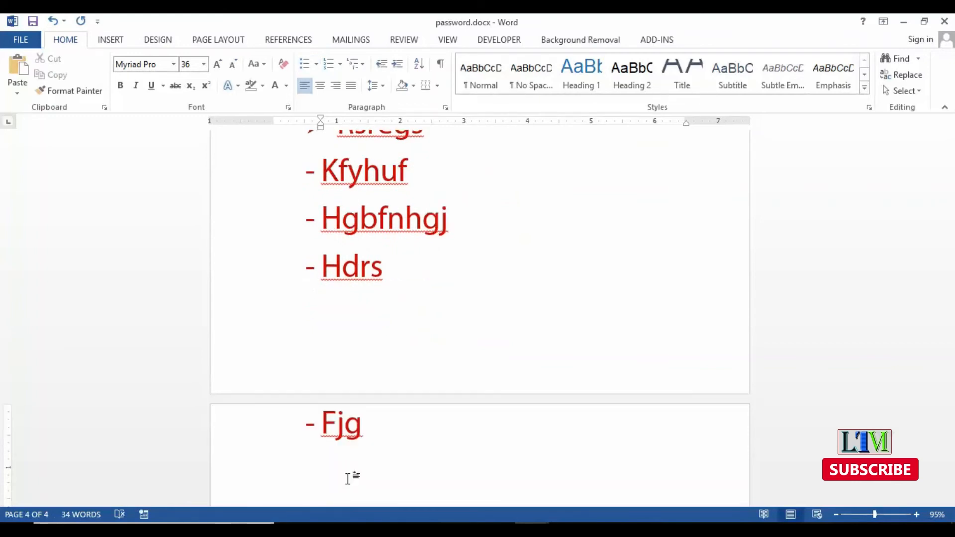
Create a numbered list starting with "1)" below the dash list, with items Jdfuhi, Ftdtfj and Hffy, and end its numbering.
{"action": "type", "text": "!"}
{"action": "key", "text": "BackSpace"}
{"action": "type", "text": "1) jdfuhi"}
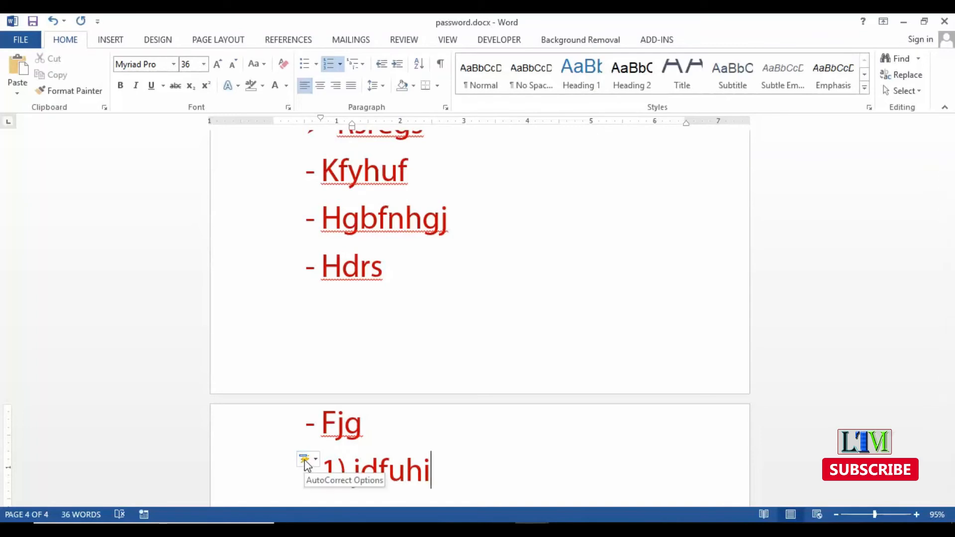
{"action": "key", "text": "Return"}
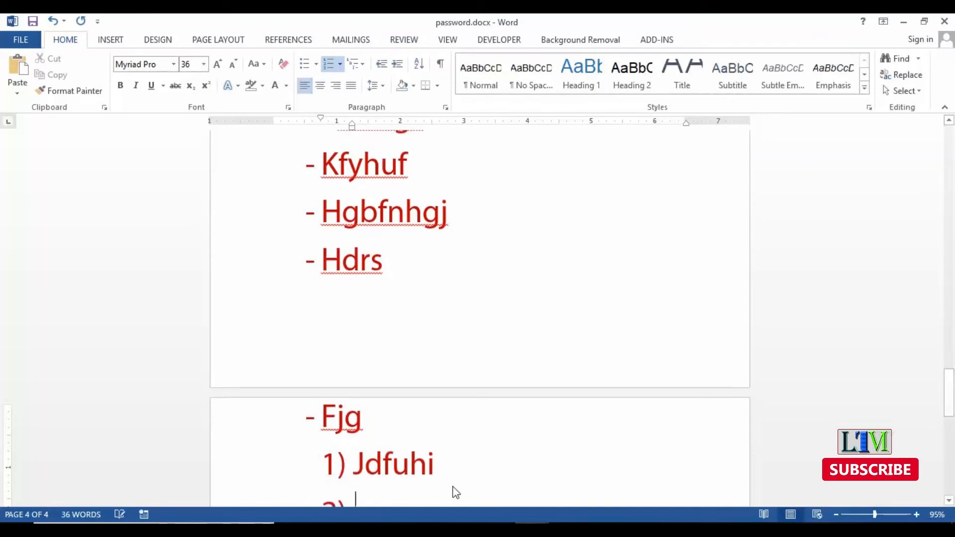
{"action": "type", "text": "ftdtfj"}
{"action": "key", "text": "Return"}
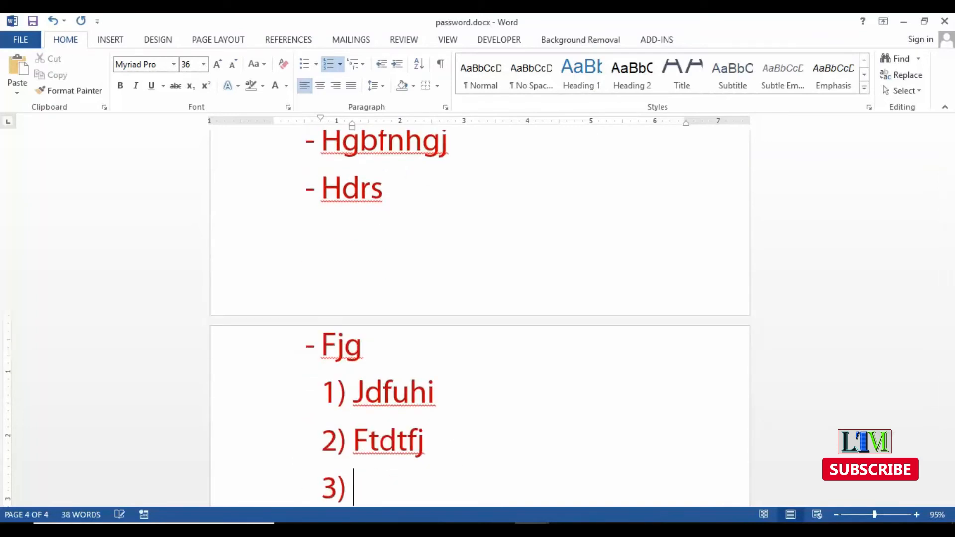
{"action": "type", "text": "hffy"}
{"action": "key", "text": "Return"}
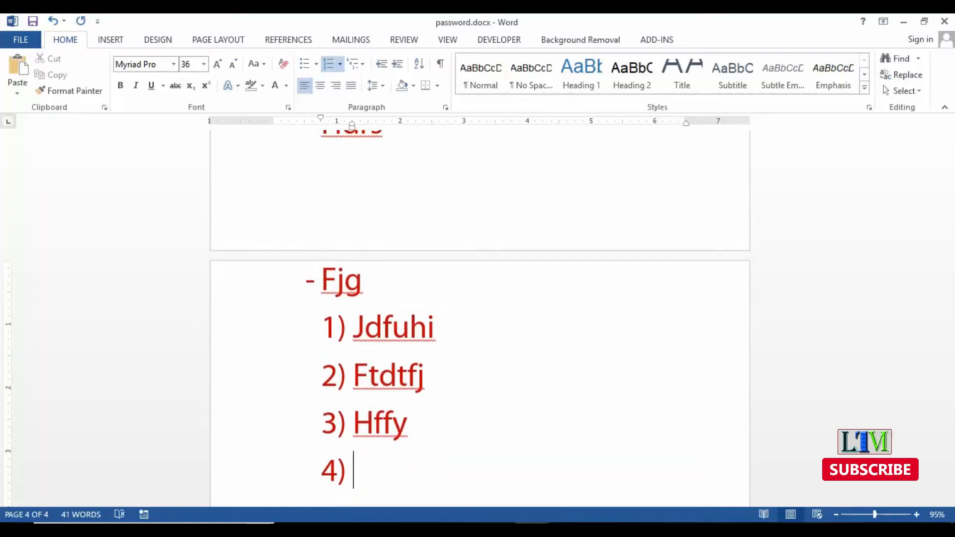
{"action": "key", "text": "BackSpace"}
Create a lettered list starting with "A)" below the numbered list, with items Eesykuty, Dserstju and Xdjujhy, and end the list.
{"action": "type", "text": "A"}
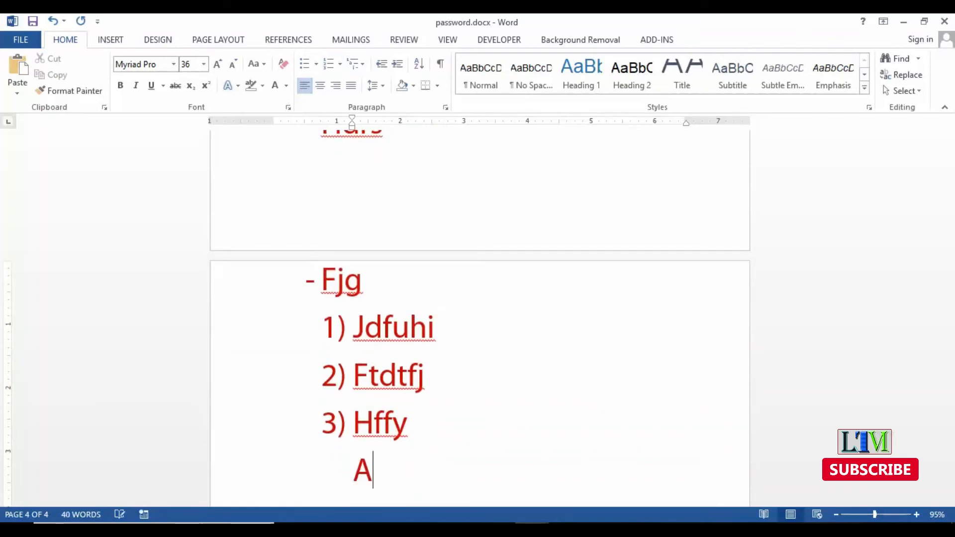
{"action": "type", "text": ")"}
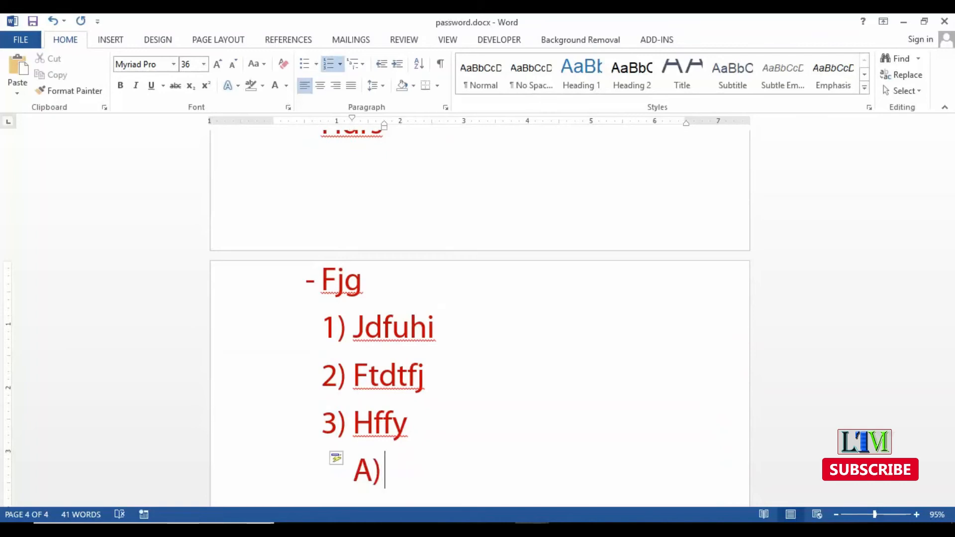
{"action": "type", "text": " eesykuty"}
{"action": "key", "text": "Return"}
{"action": "type", "text": "dserstju"}
{"action": "key", "text": "Return"}
{"action": "type", "text": "xdjujhy"}
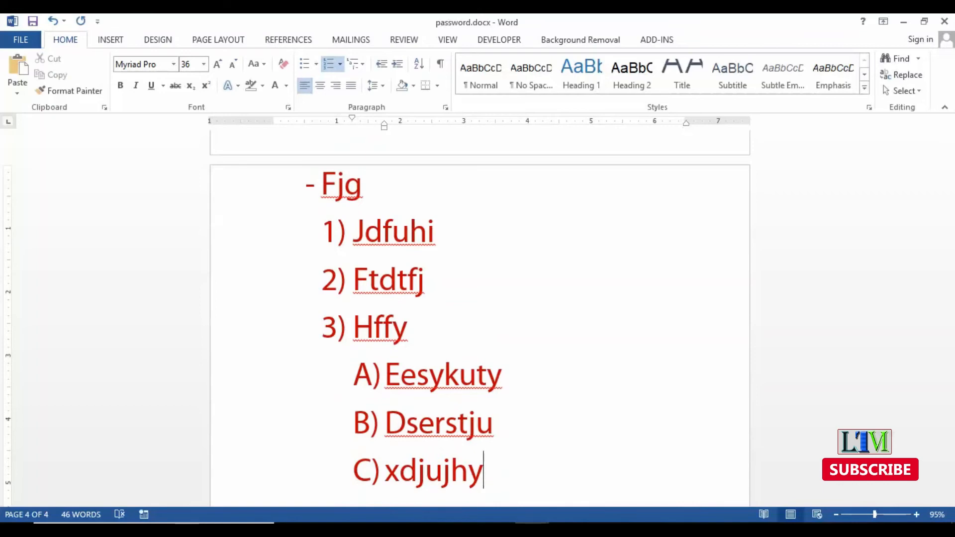
{"action": "key", "text": "Return"}
{"action": "key", "text": "BackSpace"}
{"action": "key", "text": "BackSpace"}
{"action": "key", "text": "Return"}
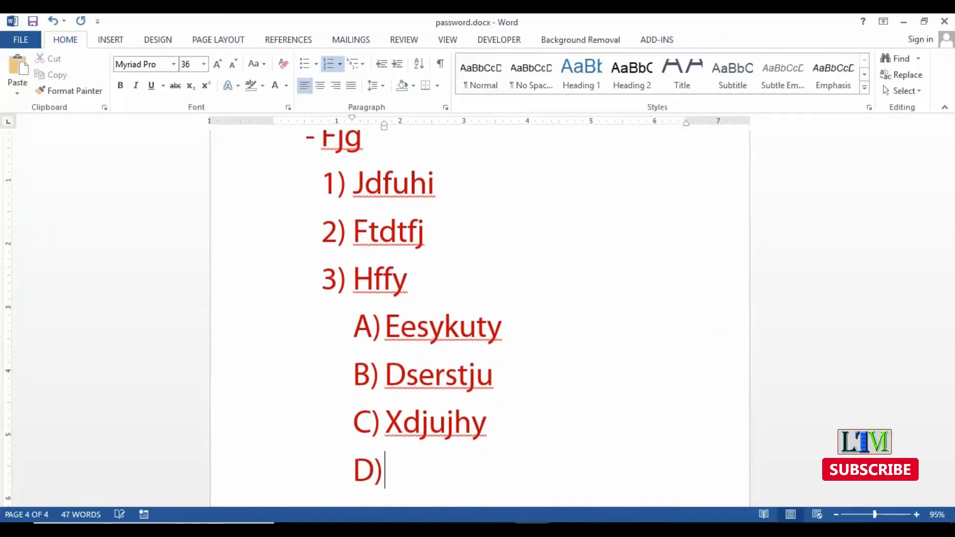
{"action": "key", "text": "BackSpace"}
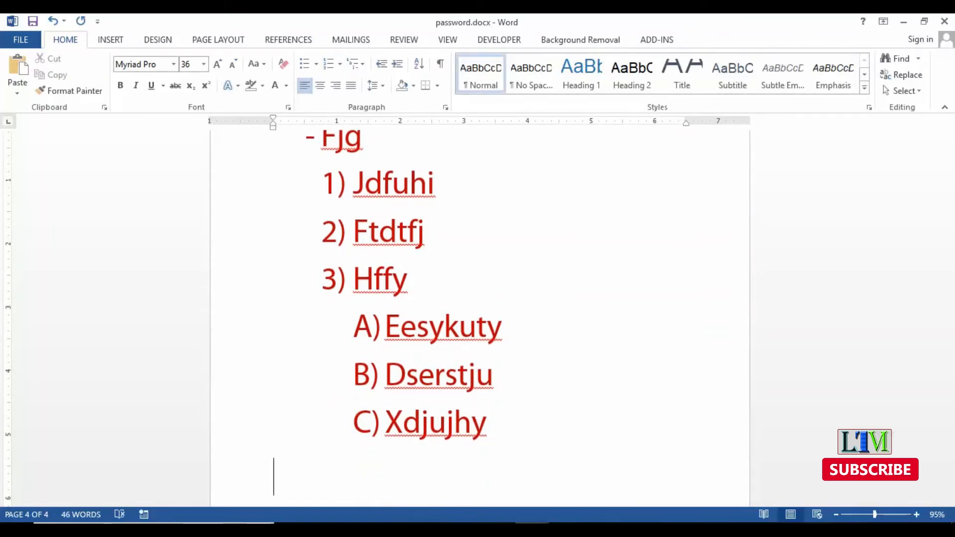
{"action": "type", "text": "i jgfh"}
{"action": "key", "text": "Return"}
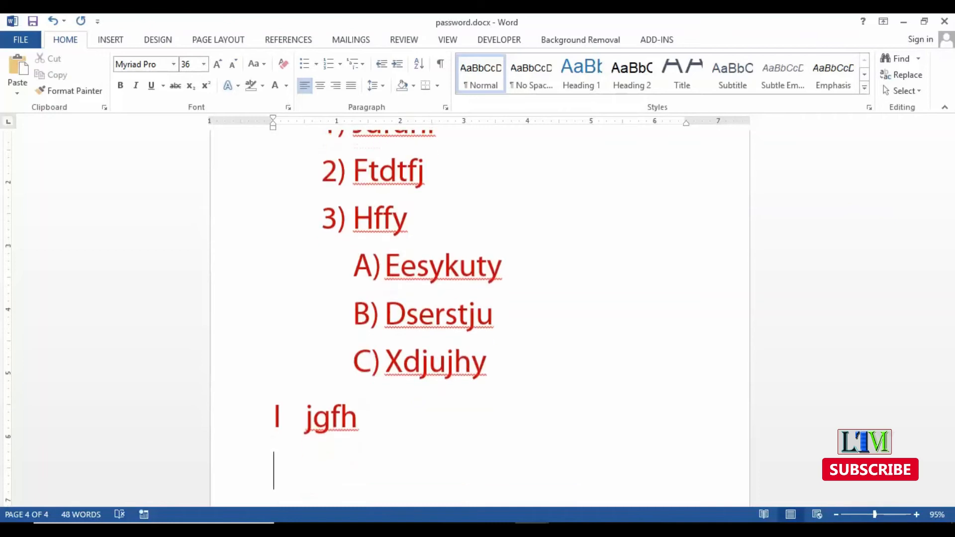
{"action": "type", "text": "hghgZZZZZ"}
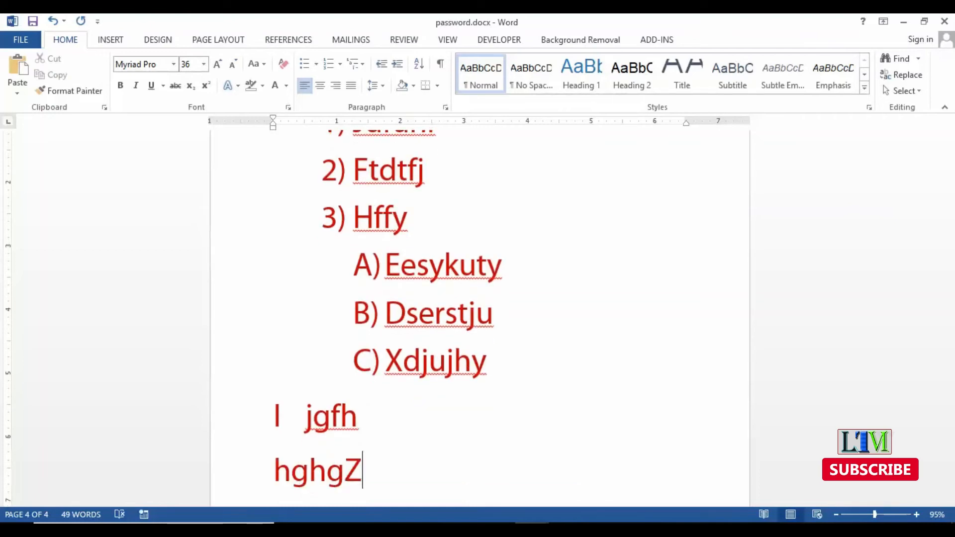
{"action": "key", "text": "ctrl+z"}
{"action": "key", "text": "ctrl+z"}
{"action": "key", "text": "ctrl+z"}
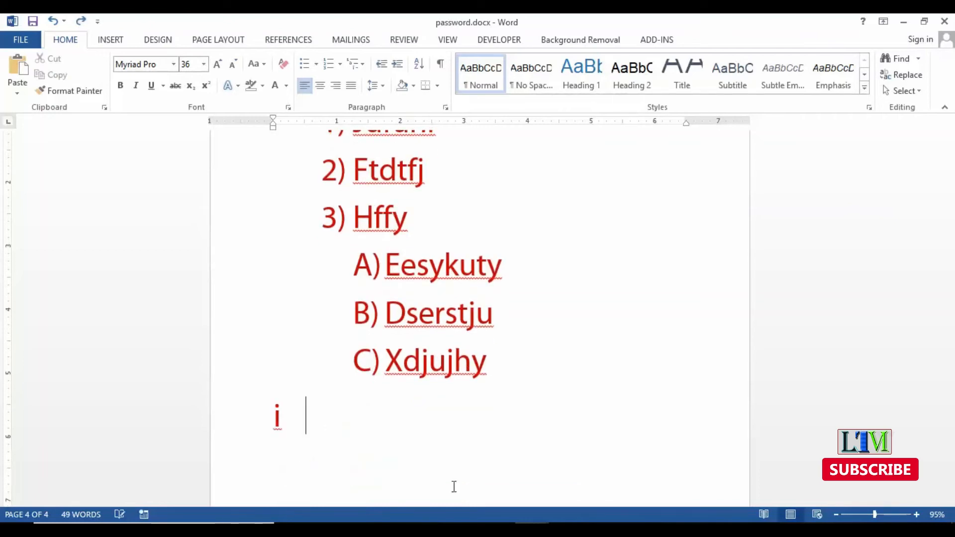
Create a Roman-numeral list starting with "i)" below the lettered list, with items Gcfxfcg, Hfgf and Vhvhn, and end its numbering.
{"action": "key", "text": "BackSpace"}
{"action": "key", "text": "BackSpace"}
{"action": "key", "text": "BackSpace"}
{"action": "type", "text": ") "}
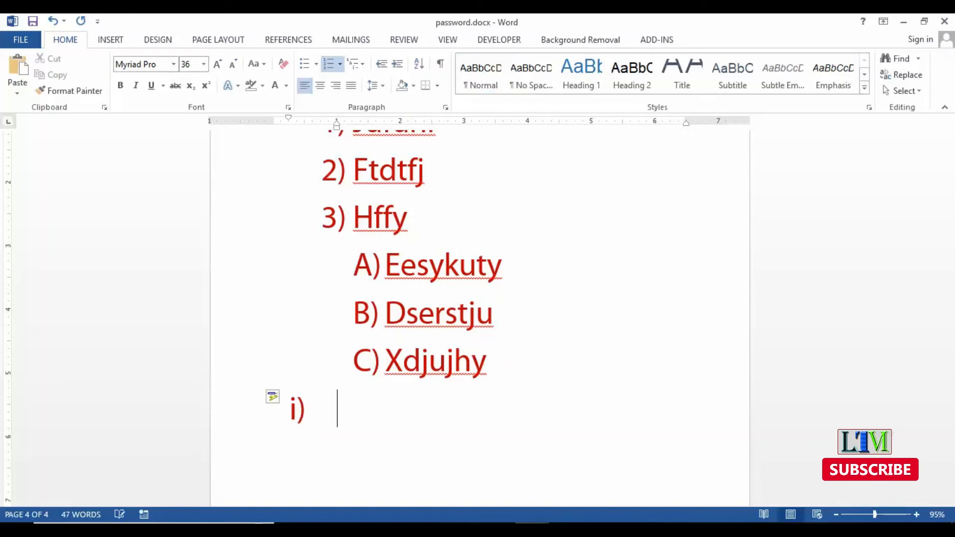
{"action": "type", "text": "gcfxfcg"}
{"action": "key", "text": "Return"}
{"action": "type", "text": "hfgf"}
{"action": "key", "text": "Return"}
{"action": "type", "text": "vhvhn"}
{"action": "key", "text": "Return"}
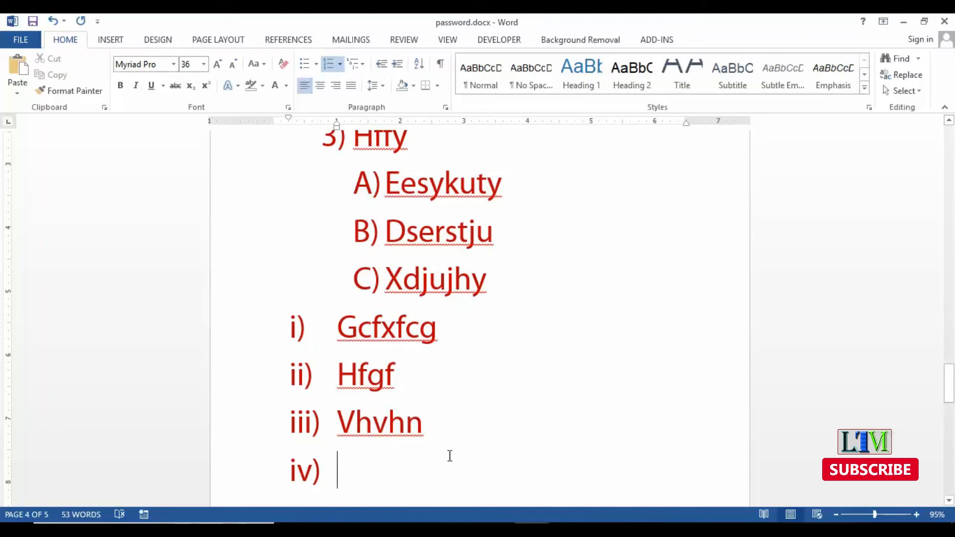
{"action": "key", "text": "BackSpace"}
{"action": "key", "text": "BackSpace"}
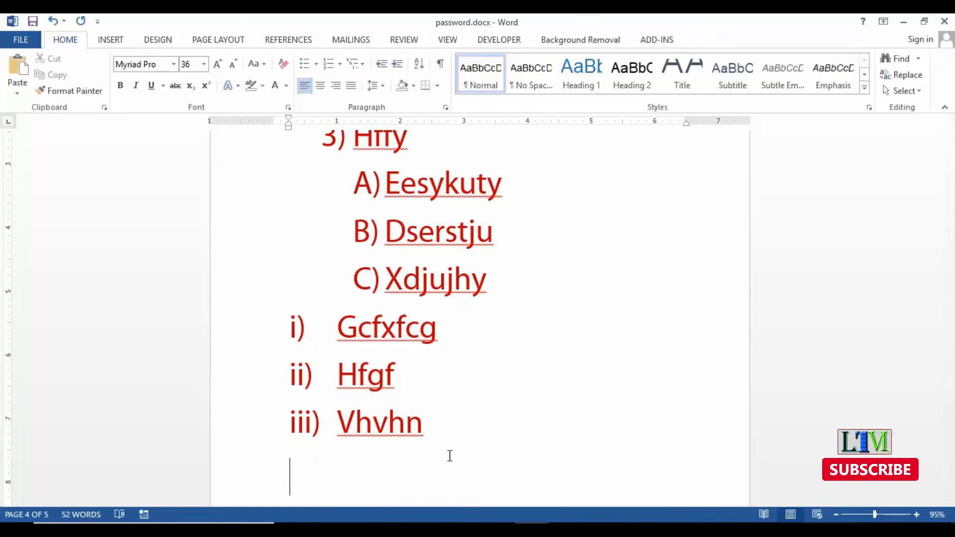
Try "#" as an automatic list marker below the Roman-numeral list with the lines fdgc and hvgfg, and delete that text.
{"action": "type", "text": "#"}
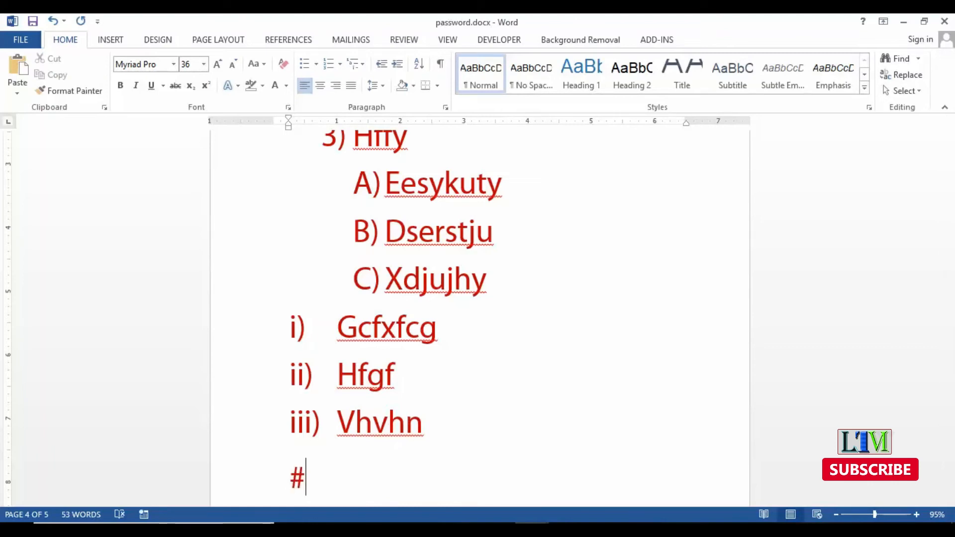
{"action": "type", "text": "fdgc"}
{"action": "key", "text": "Return"}
{"action": "type", "text": "hvgfg"}
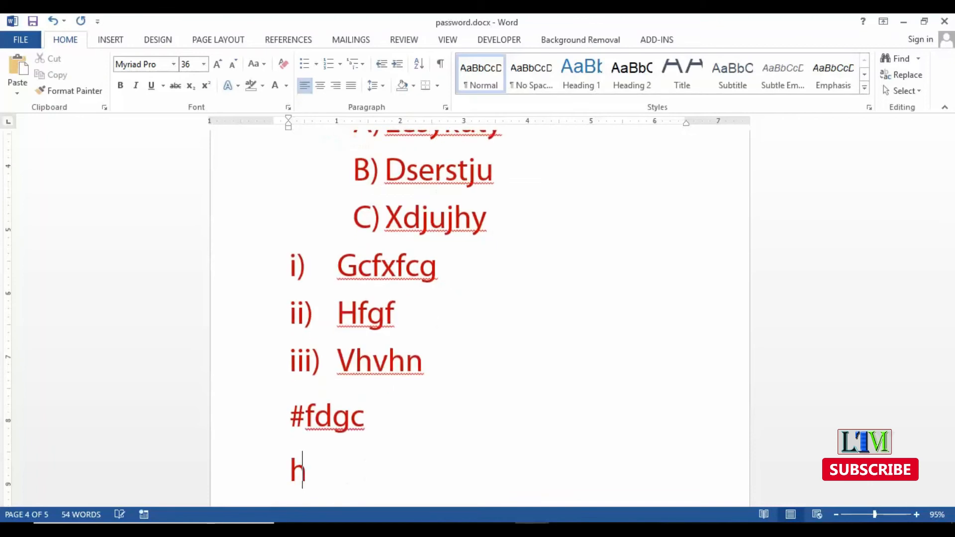
{"action": "key", "text": "BackSpace"}
{"action": "key", "text": "BackSpace"}
{"action": "key", "text": "BackSpace"}
{"action": "key", "text": "BackSpace"}
{"action": "key", "text": "BackSpace"}
{"action": "key", "text": "BackSpace"}
{"action": "key", "text": "BackSpace"}
{"action": "key", "text": "BackSpace"}
{"action": "key", "text": "BackSpace"}
{"action": "key", "text": "BackSpace"}
{"action": "key", "text": "BackSpace"}
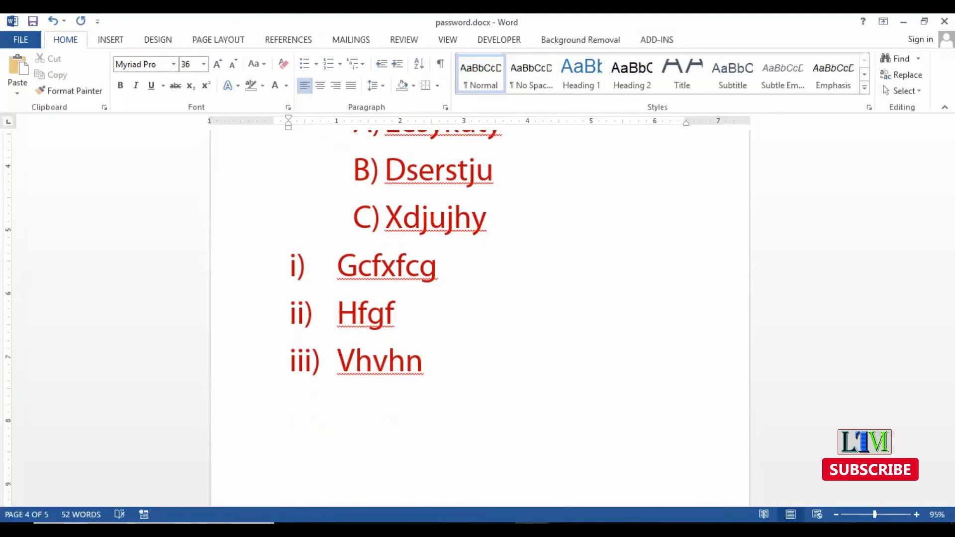
Create a double-arrow bulleted list from "<=>" below the Roman-numeral list, with items Jgff, Cgcgcv and Gcgfgg, and end the list.
{"action": "mouse_move", "coordinate": [953, 416]}
{"action": "left_mouse_down"}
{"action": "mouse_move", "coordinate": [951, 338]}
{"action": "mouse_move", "coordinate": [951, 409]}
{"action": "left_mouse_up"}
{"action": "left_click", "coordinate": [294, 322]}
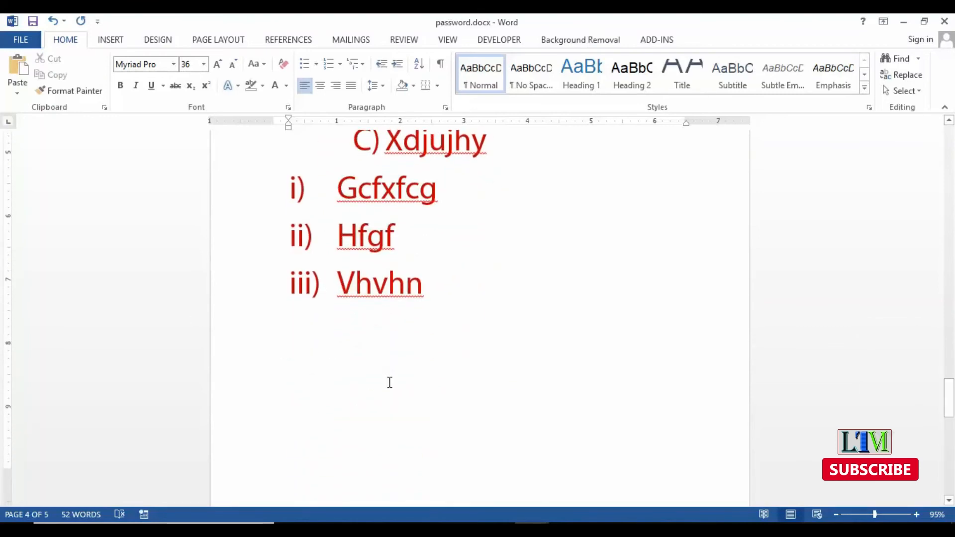
{"action": "type", "text": "<="}
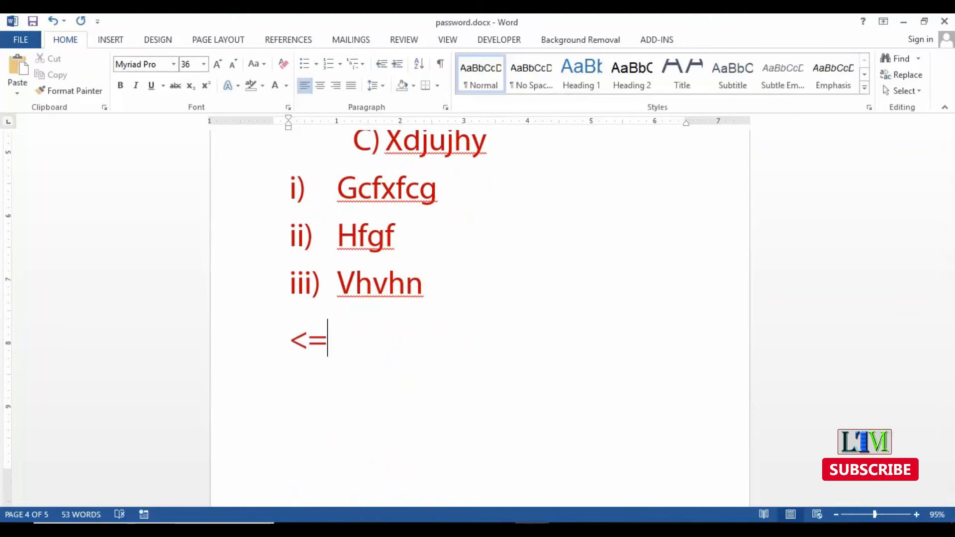
{"action": "type", "text": ">"}
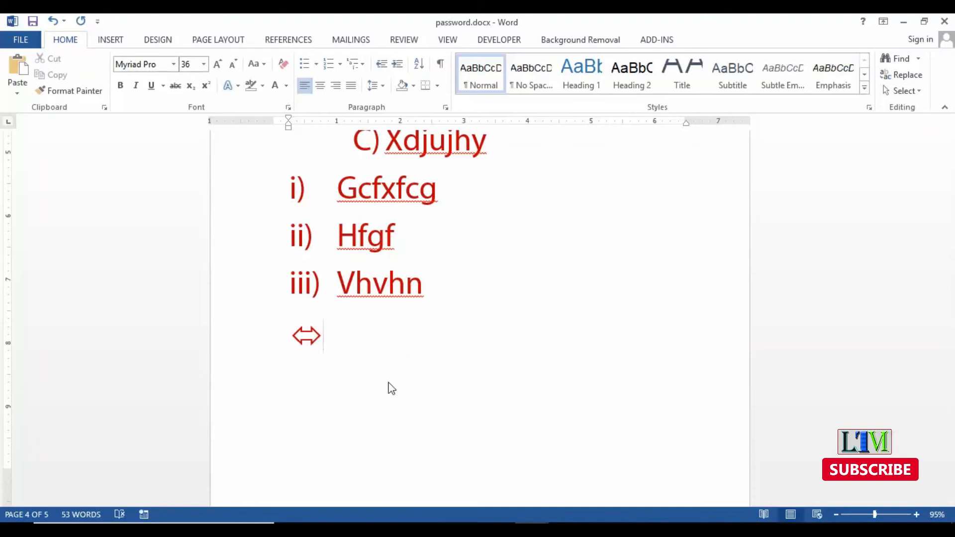
{"action": "key", "text": "space"}
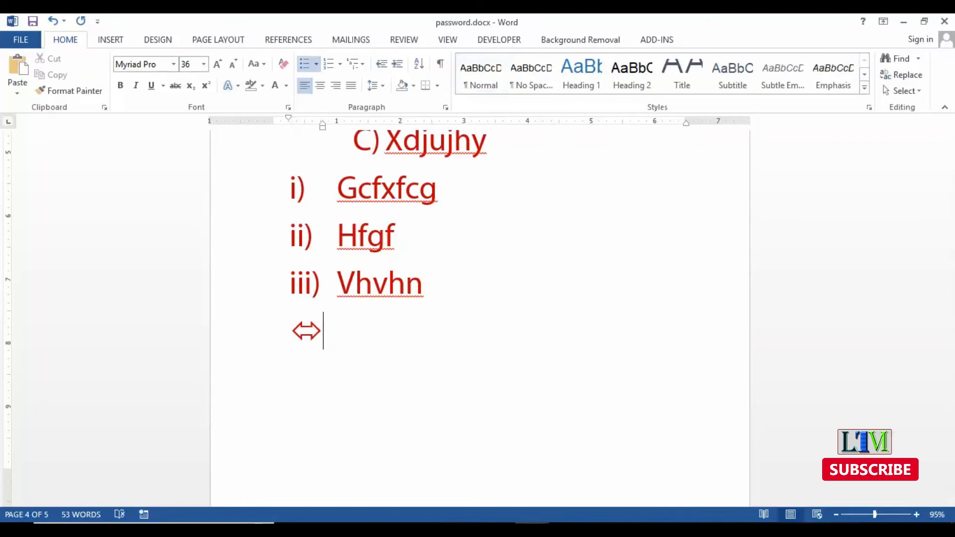
{"action": "type", "text": "jgff"}
{"action": "key", "text": "Return"}
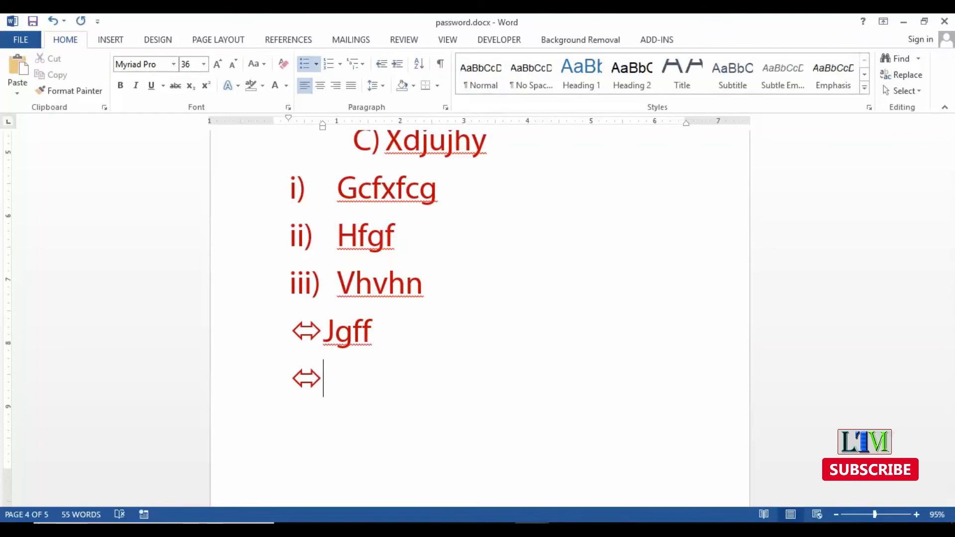
{"action": "type", "text": "cgcgcv"}
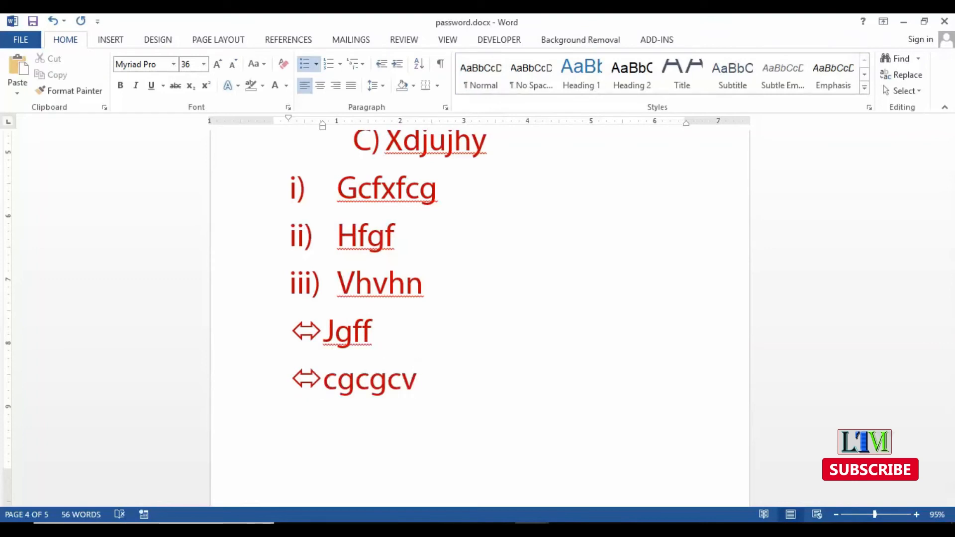
{"action": "key", "text": "Return"}
{"action": "type", "text": "gcgfgg"}
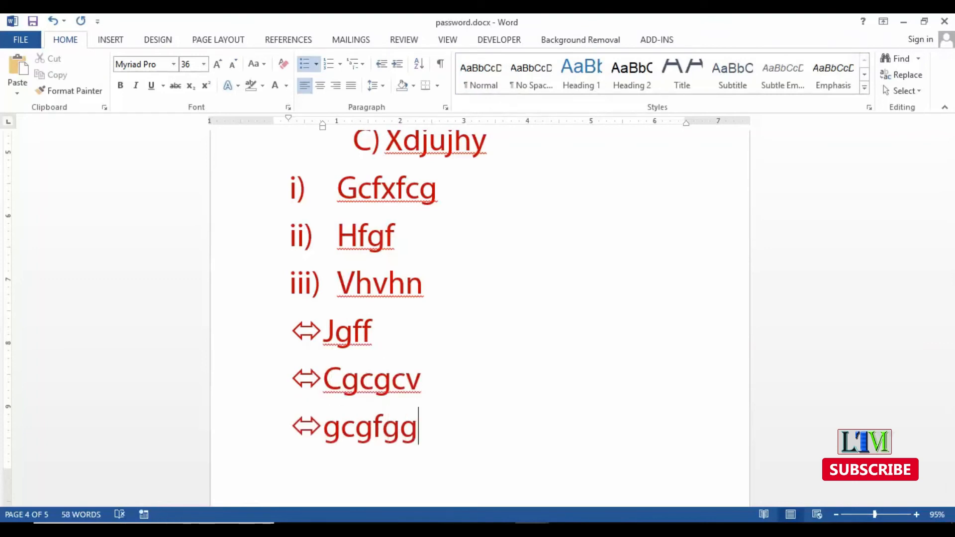
{"action": "key", "text": "Return"}
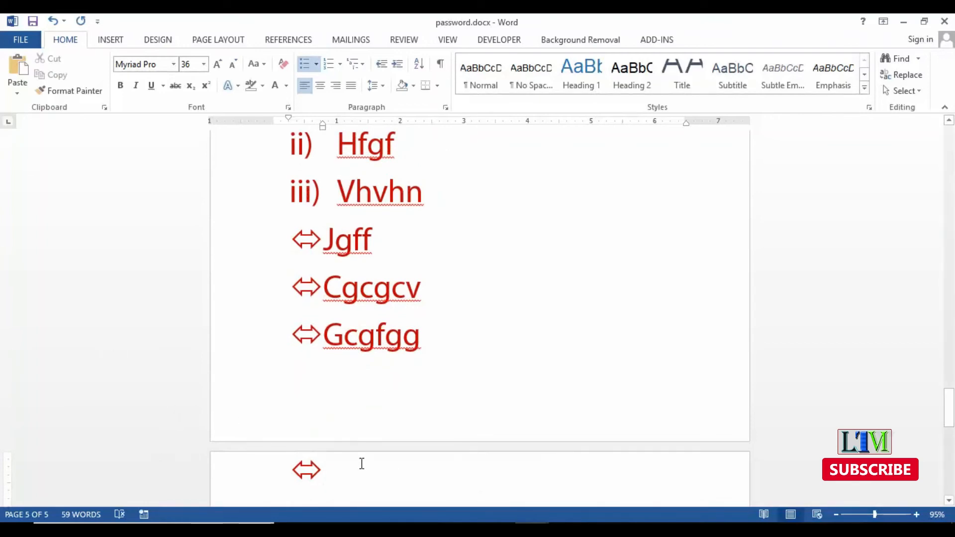
{"action": "key", "text": "Return"}
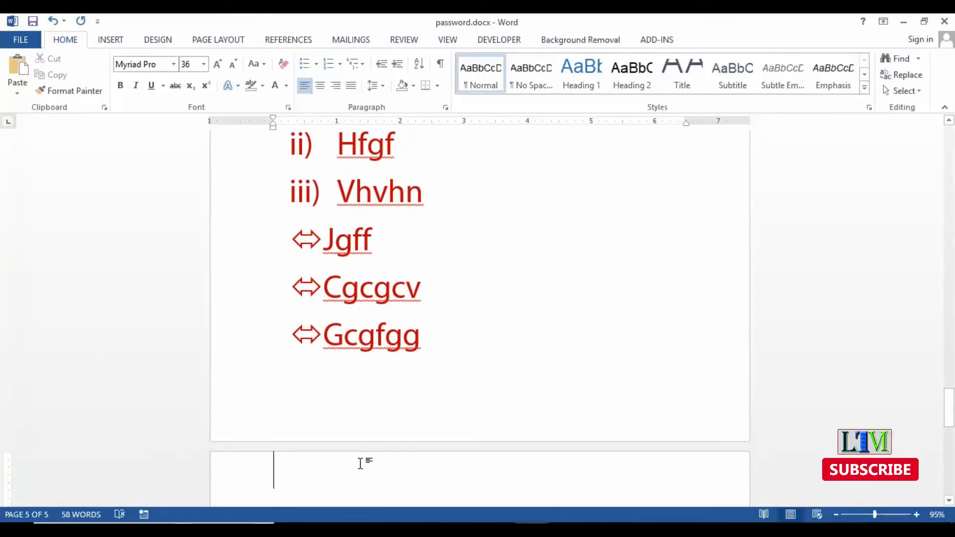
Generate sample text on the new page after the double-arrow list with the formula =rand(2,6).
{"action": "mouse_move", "coordinate": [953, 418]}
{"action": "left_mouse_down"}
{"action": "mouse_move", "coordinate": [953, 446]}
{"action": "mouse_move", "coordinate": [952, 429]}
{"action": "left_mouse_up"}
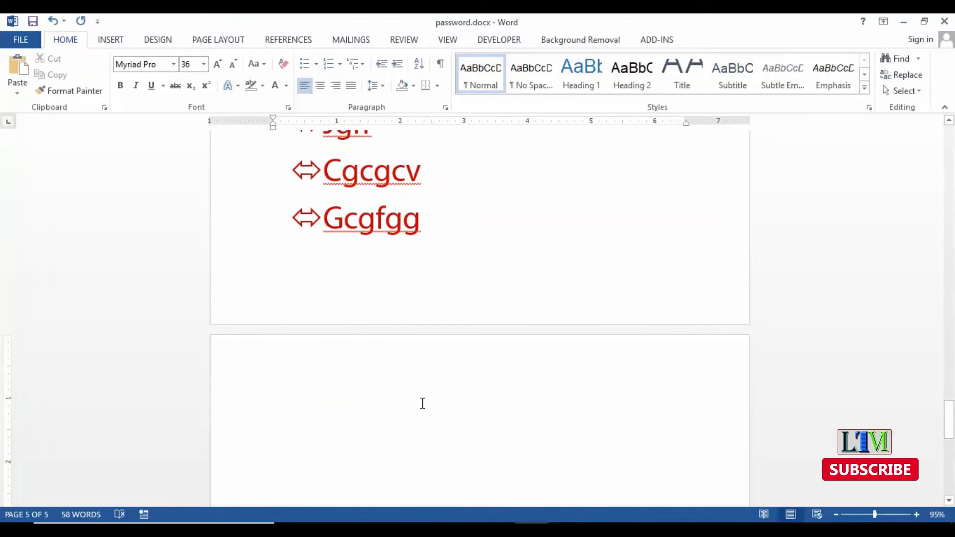
{"action": "type", "text": "=rand"}
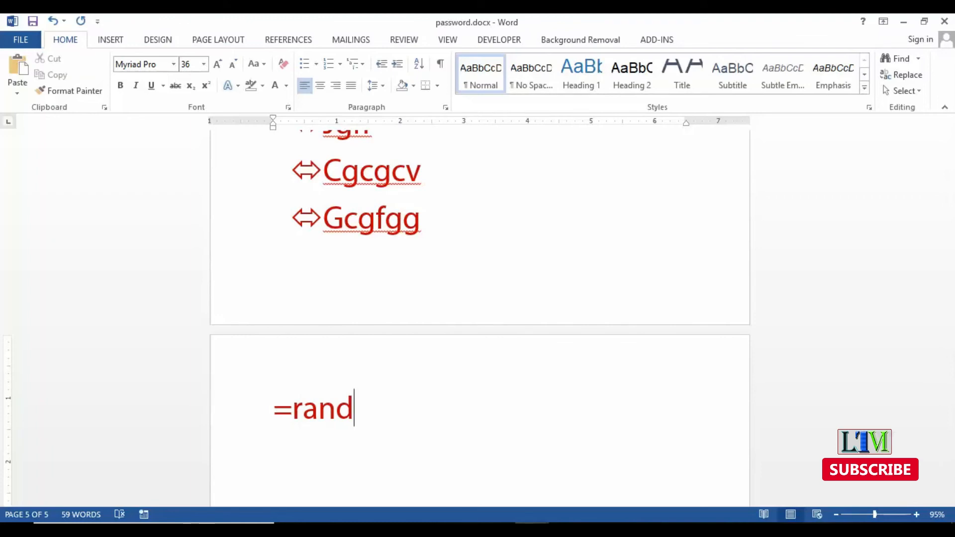
{"action": "type", "text": "(2,6"}
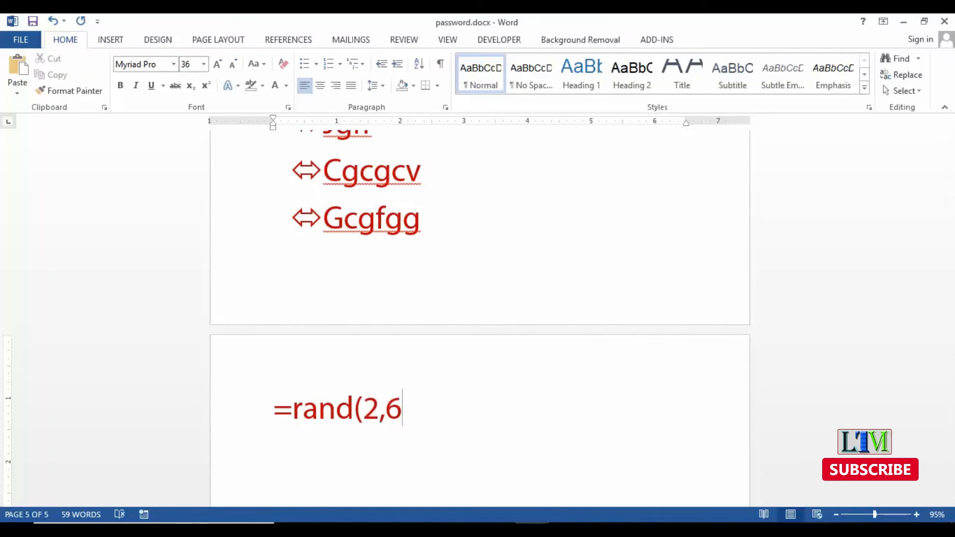
{"action": "type", "text": ")"}
{"action": "key", "text": "Return"}
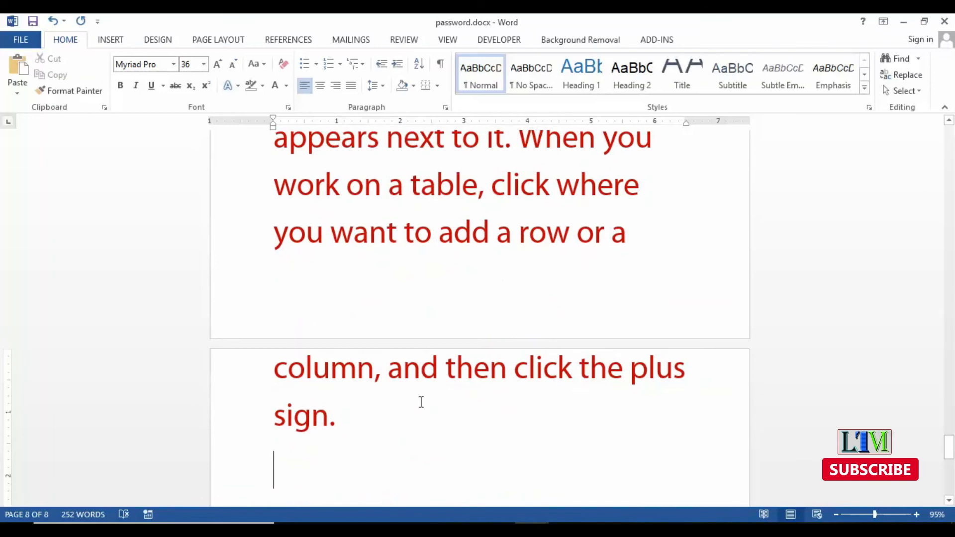
Set the font size of the generated sample paragraphs to 12.
{"action": "left_click_drag", "start_coordinate": [949, 453], "coordinate": [950, 368]}
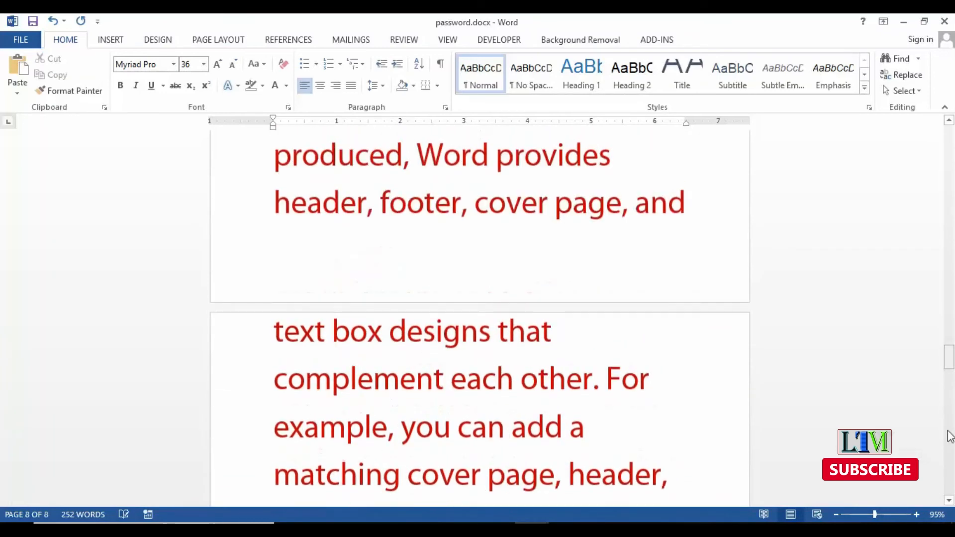
{"action": "left_click_drag", "start_coordinate": [876, 515], "coordinate": [864, 515]}
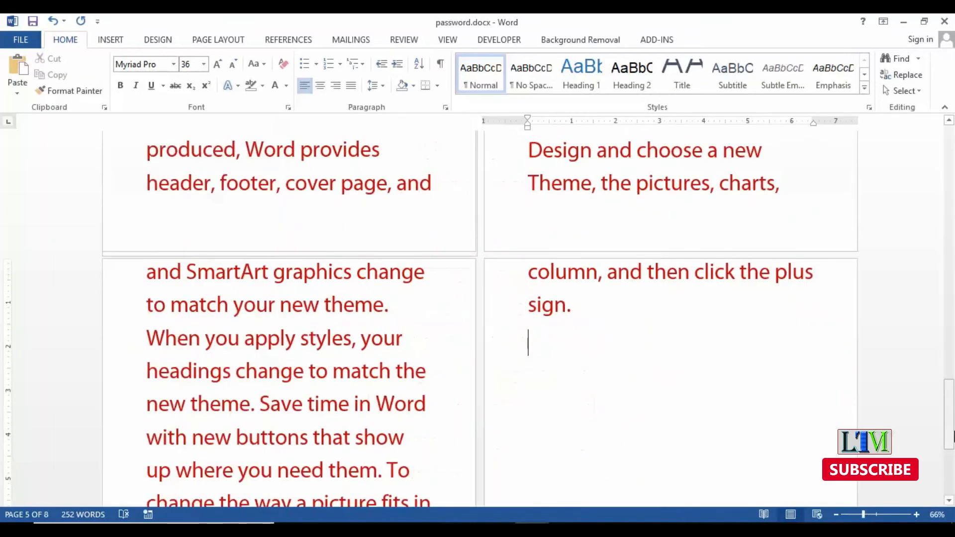
{"action": "left_click_drag", "start_coordinate": [947, 411], "coordinate": [947, 406]}
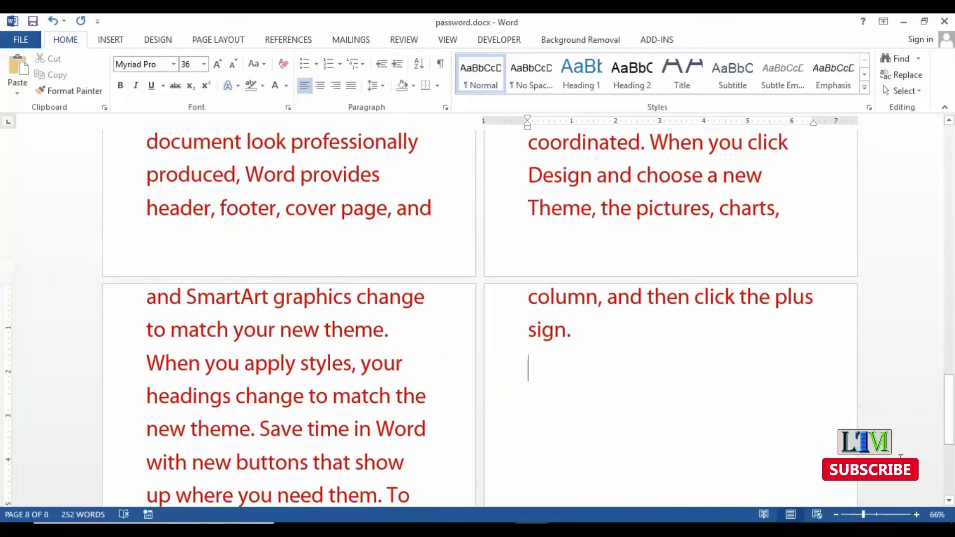
{"action": "left_click", "coordinate": [876, 516]}
{"action": "left_click_drag", "start_coordinate": [554, 394], "coordinate": [269, 361]}
{"action": "left_click", "coordinate": [204, 64]}
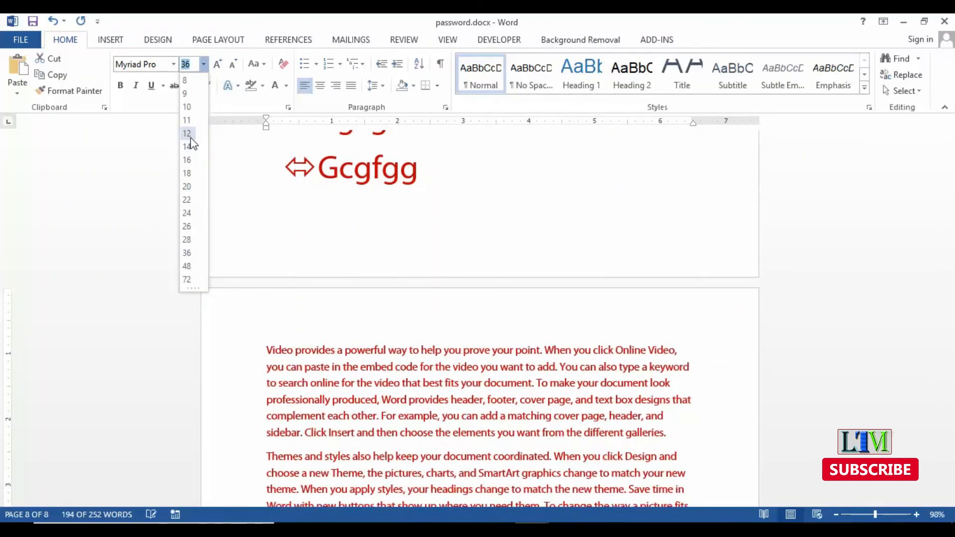
{"action": "left_click", "coordinate": [191, 139]}
{"action": "left_click", "coordinate": [833, 399]}
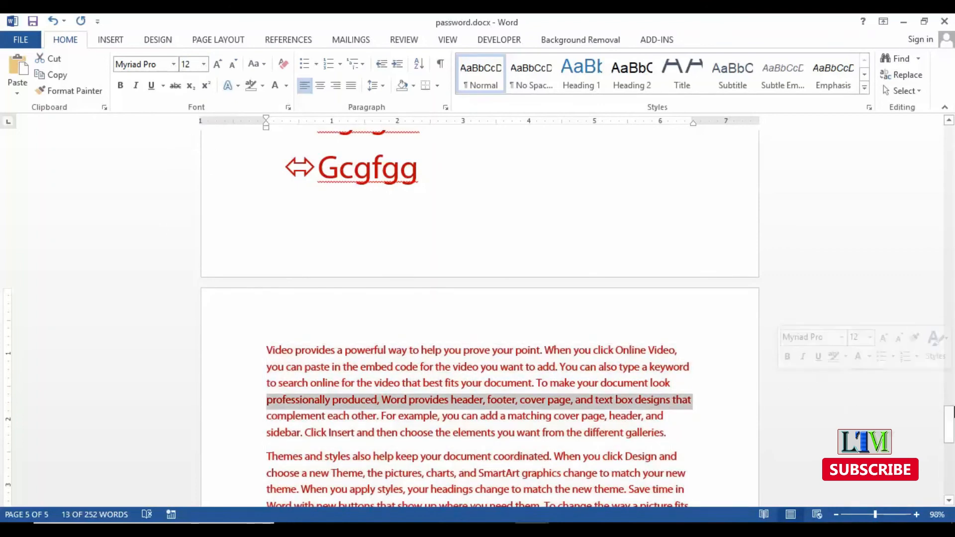
Write the formula text =rand(2,6) on the empty line above the sample paragraphs without running it.
{"action": "left_click", "coordinate": [472, 303]}
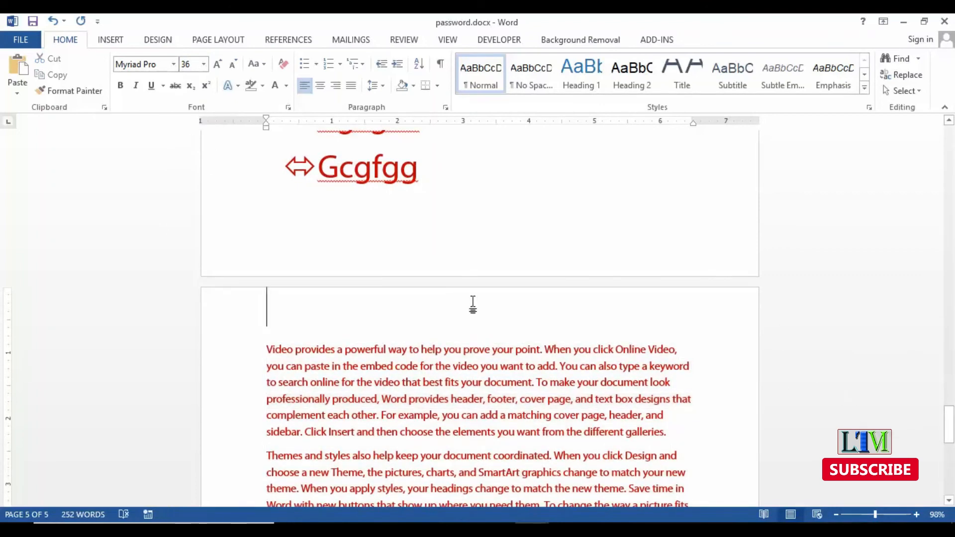
{"action": "type", "text": "r"}
{"action": "key", "text": "BackSpace"}
{"action": "type", "text": "=r"}
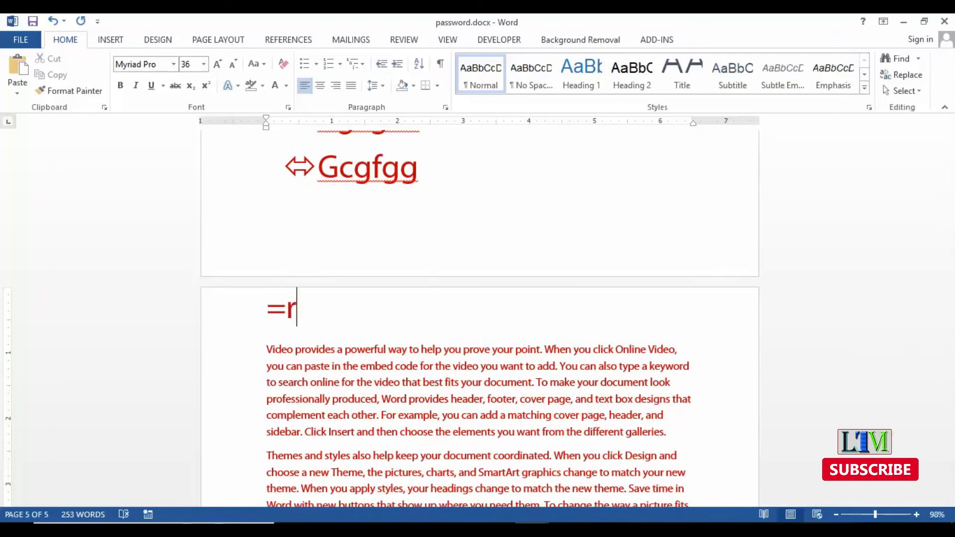
{"action": "type", "text": "and"}
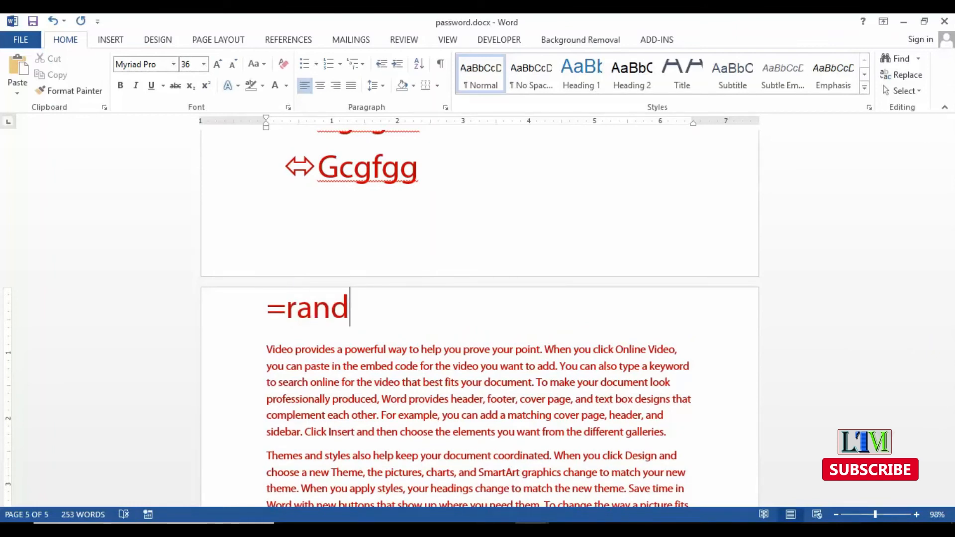
{"action": "type", "text": "(2"}
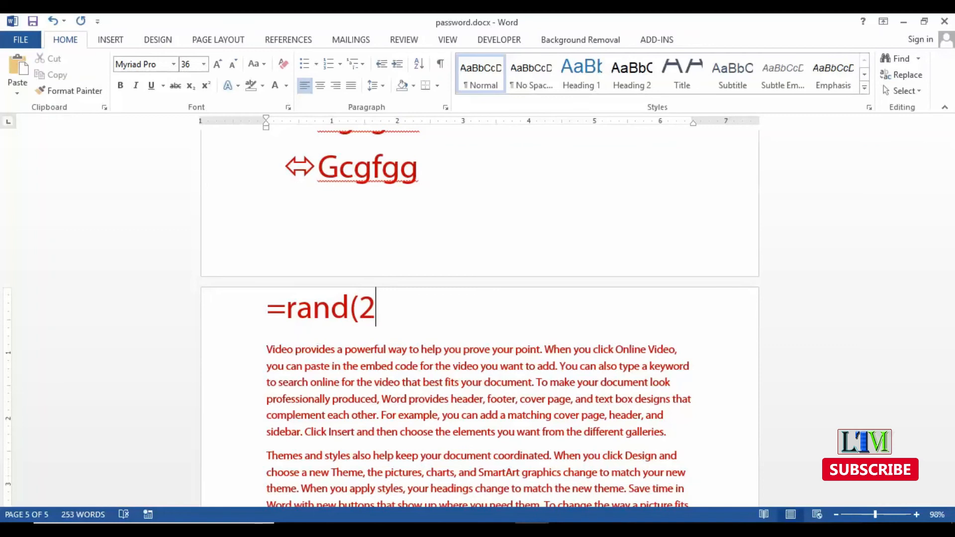
{"action": "type", "text": ",6)"}
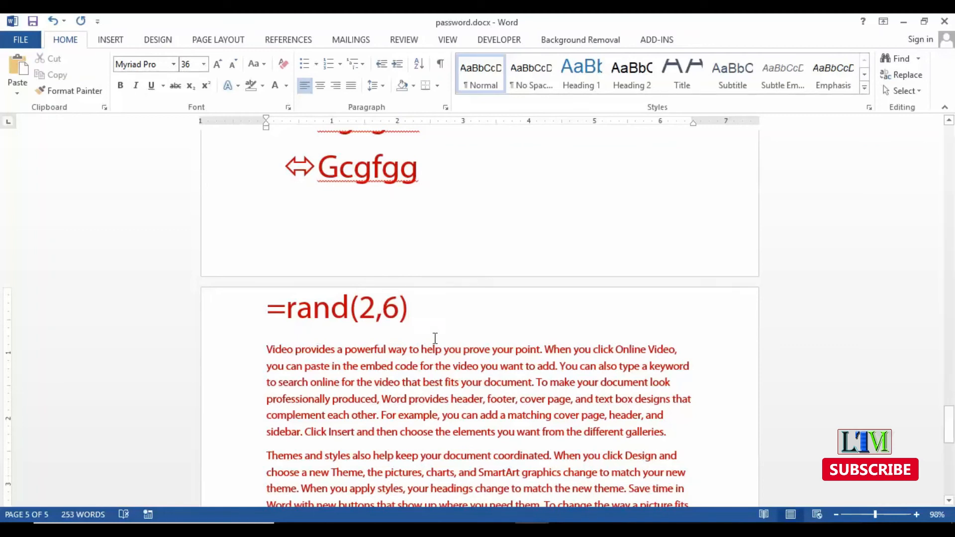
Compare the numbers 2 and 6 in the formula line with the paragraphs and lines of the sample text.
{"action": "scroll", "coordinate": [949, 428], "scroll_direction": "down", "scroll_amount": 2}
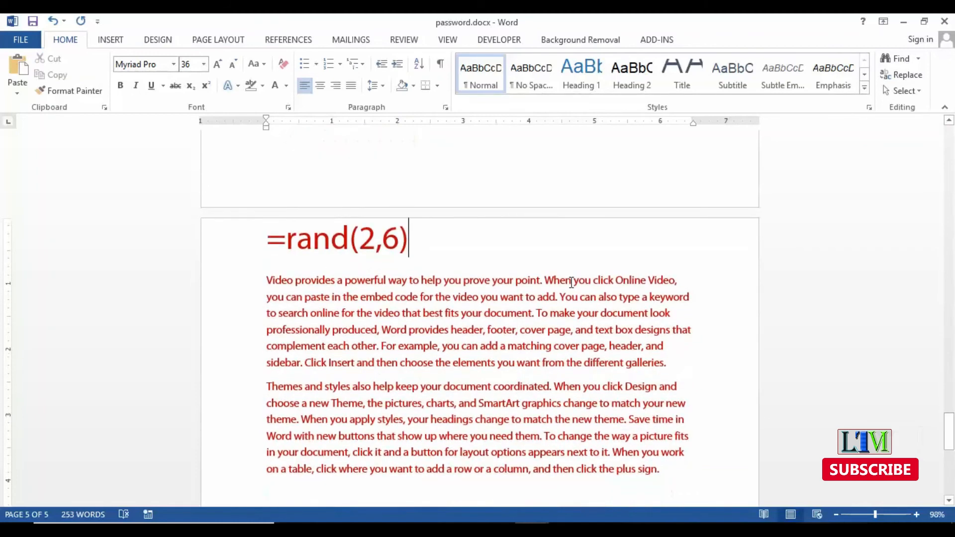
{"action": "double_click", "coordinate": [371, 241]}
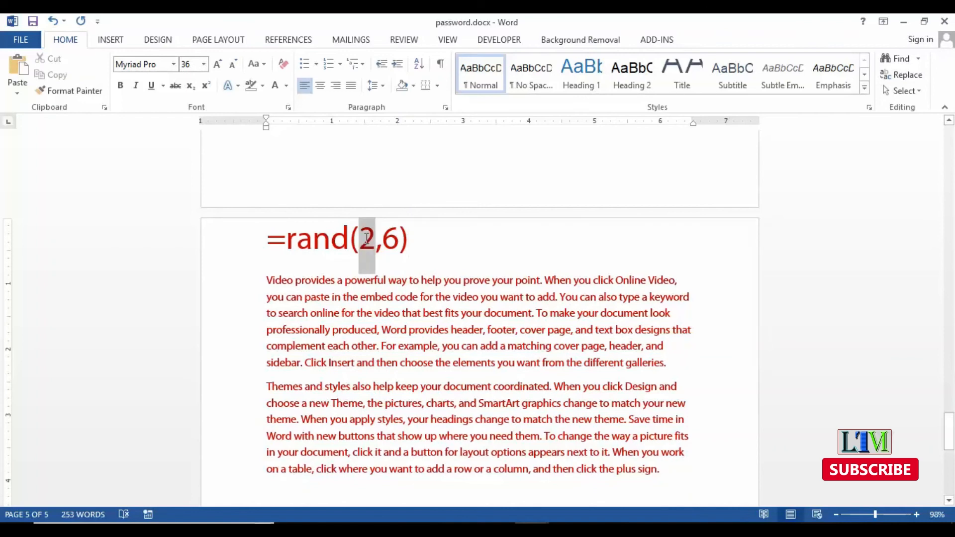
{"action": "left_click", "coordinate": [679, 376]}
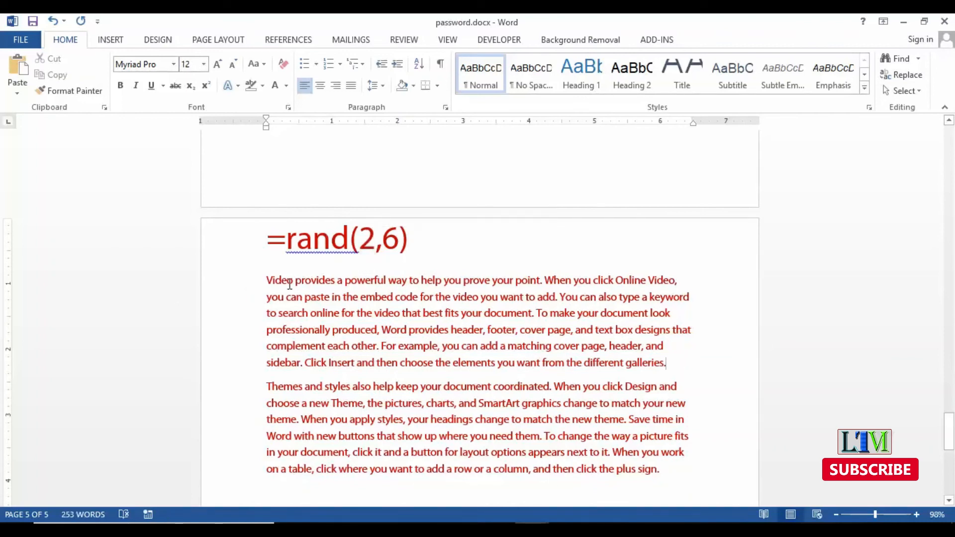
{"action": "double_click", "coordinate": [398, 242]}
{"action": "left_click", "coordinate": [670, 284]}
Apply the suggested spacing corrections to the formula line so it reads "=rand (2, 6)".
{"action": "left_click_drag", "start_coordinate": [950, 441], "coordinate": [950, 446]}
{"action": "right_click", "coordinate": [325, 214]}
{"action": "left_click", "coordinate": [354, 239]}
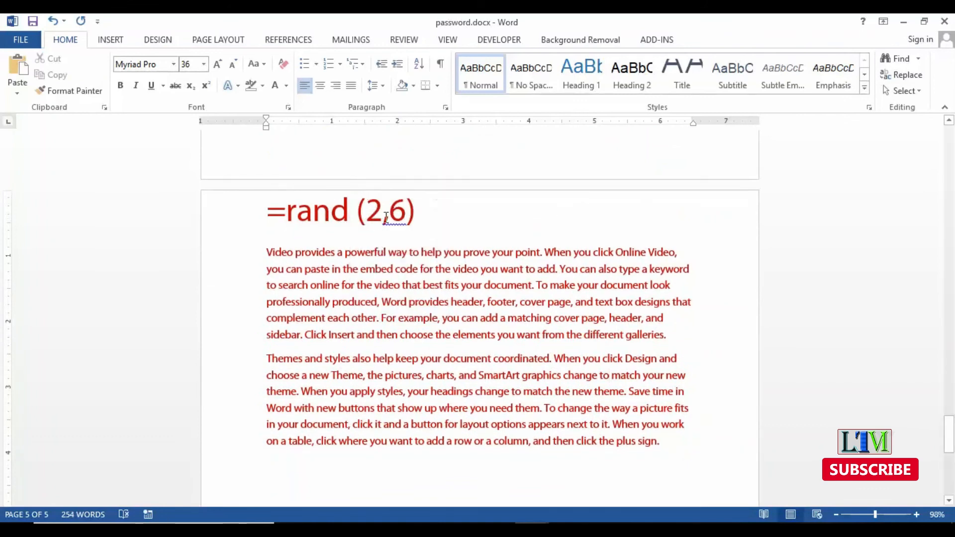
{"action": "right_click", "coordinate": [386, 218]}
{"action": "left_click", "coordinate": [423, 240]}
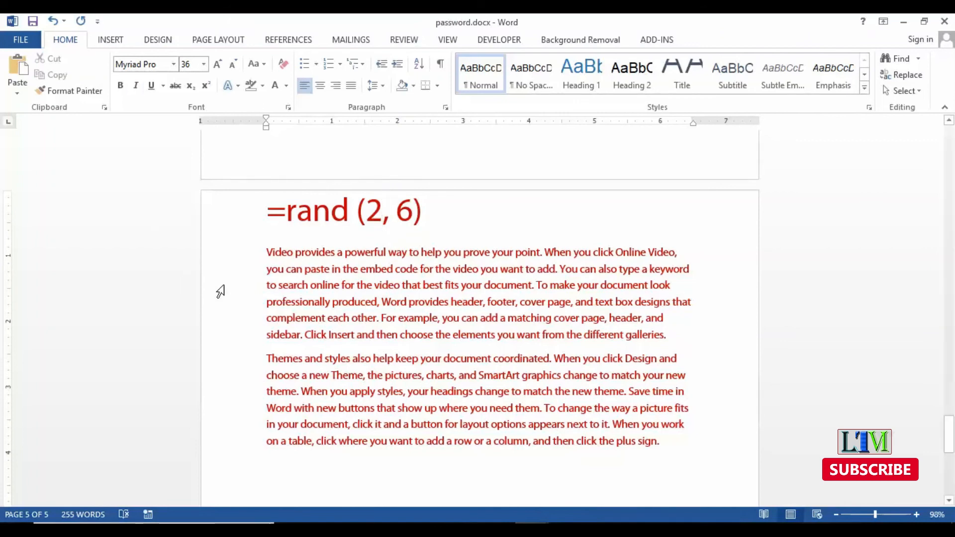
Select the single word "Video" at the start of the first sample paragraph and look at it enlarged.
{"action": "left_click", "coordinate": [284, 253]}
{"action": "double_click", "coordinate": [284, 254]}
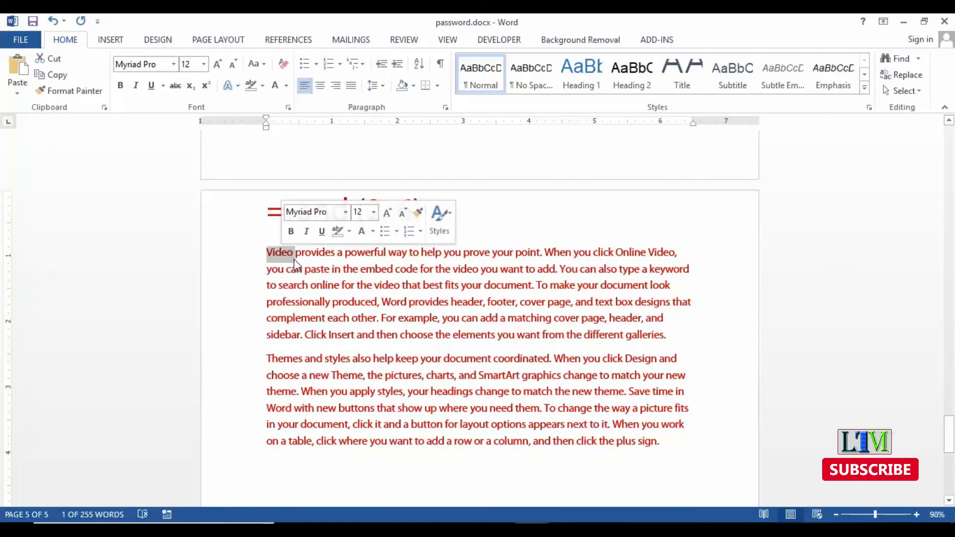
{"action": "mouse_move", "coordinate": [875, 515]}
{"action": "left_mouse_down"}
{"action": "mouse_move", "coordinate": [895, 514]}
{"action": "mouse_move", "coordinate": [882, 513]}
{"action": "left_mouse_up"}
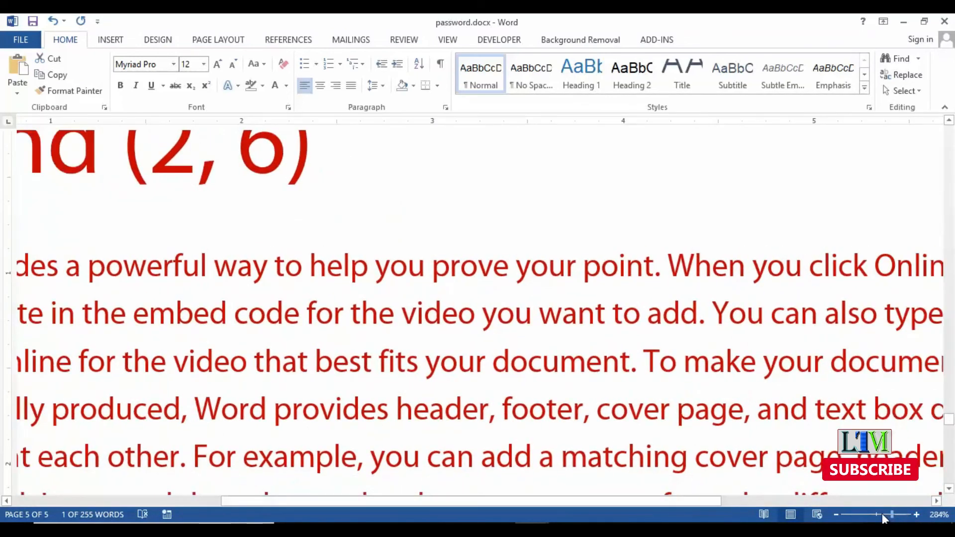
{"action": "left_click", "coordinate": [307, 281]}
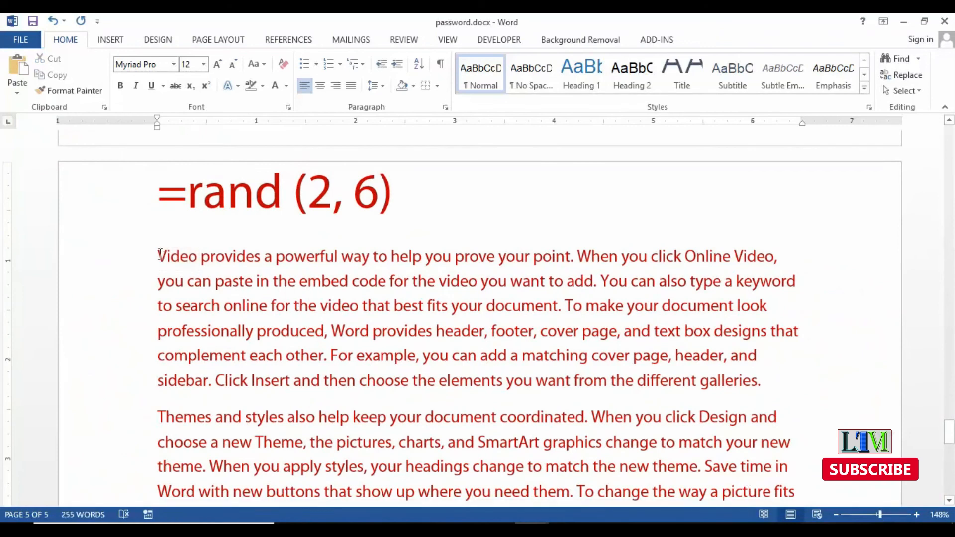
Step back and forward through the edit history until the formula line reads =rand(2,6) above the 12-point sample paragraphs.
{"action": "key", "text": "ctrl+z"}
{"action": "left_click", "coordinate": [838, 343]}
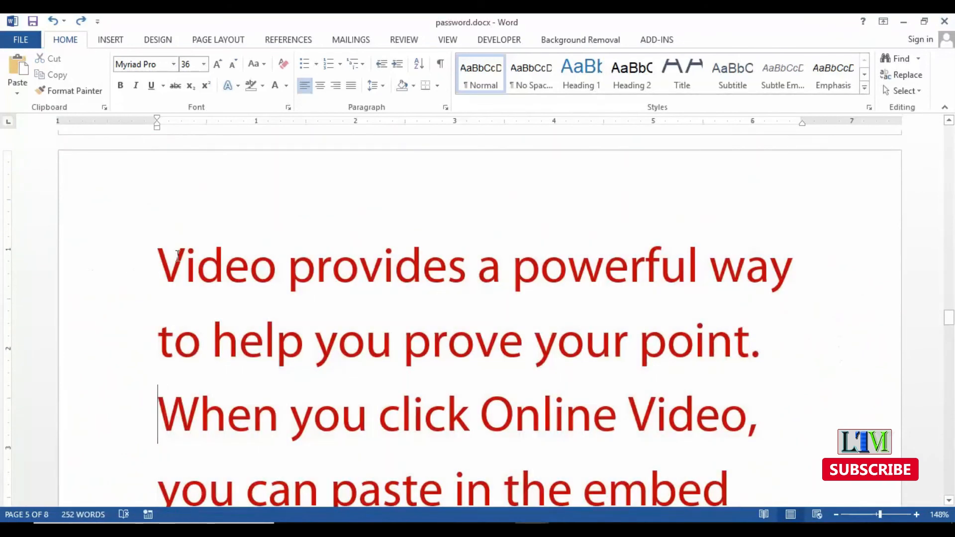
{"action": "left_click_drag", "start_coordinate": [881, 515], "coordinate": [878, 518]}
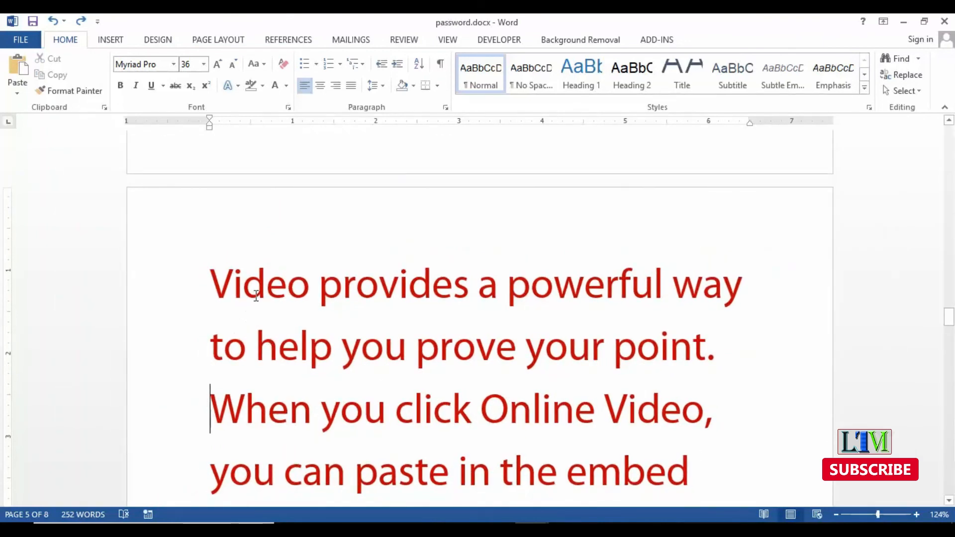
{"action": "double_click", "coordinate": [255, 295]}
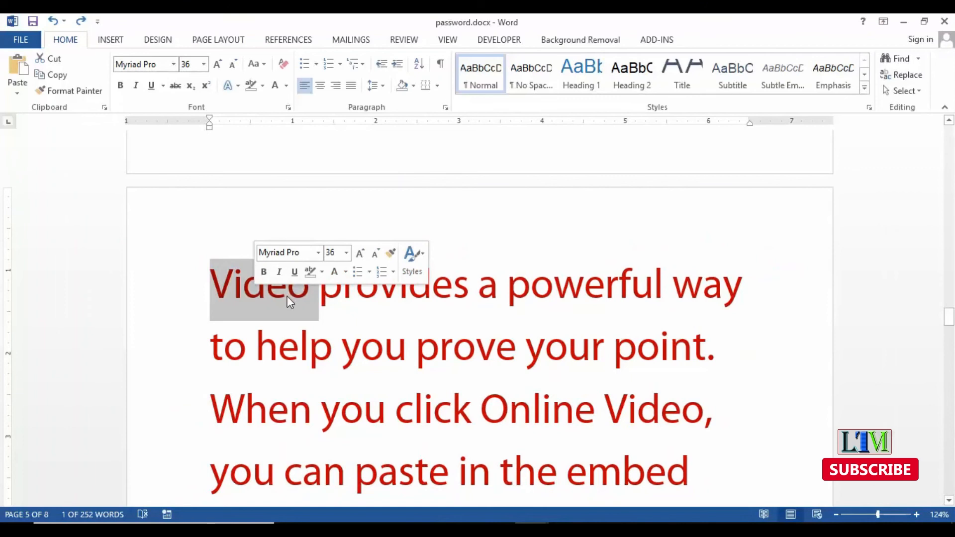
{"action": "left_click", "coordinate": [480, 303]}
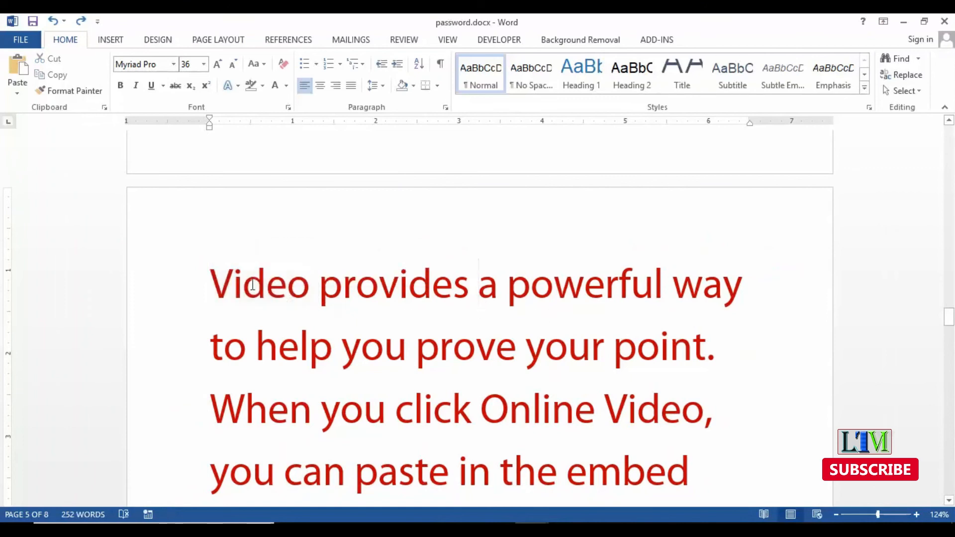
{"action": "left_click_drag", "start_coordinate": [878, 514], "coordinate": [853, 518]}
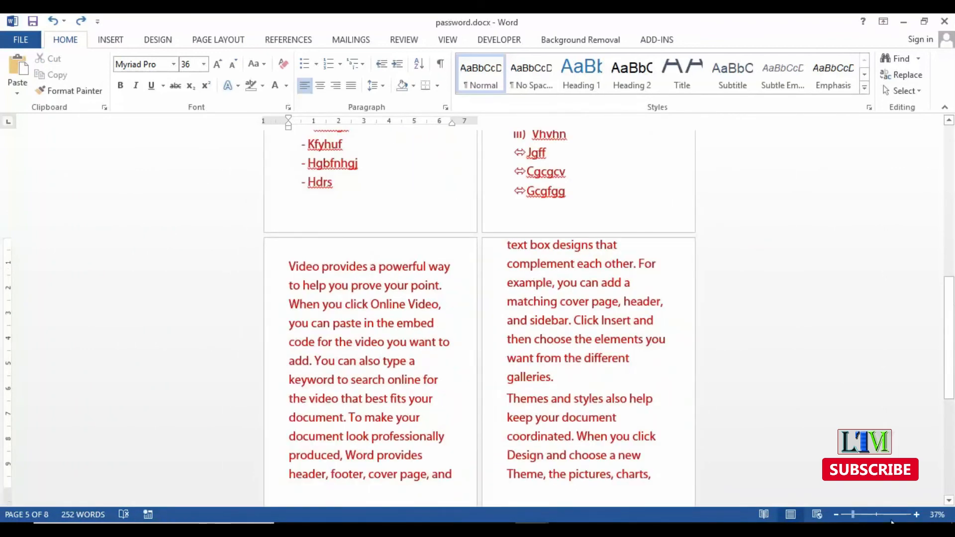
{"action": "left_click", "coordinate": [81, 20]}
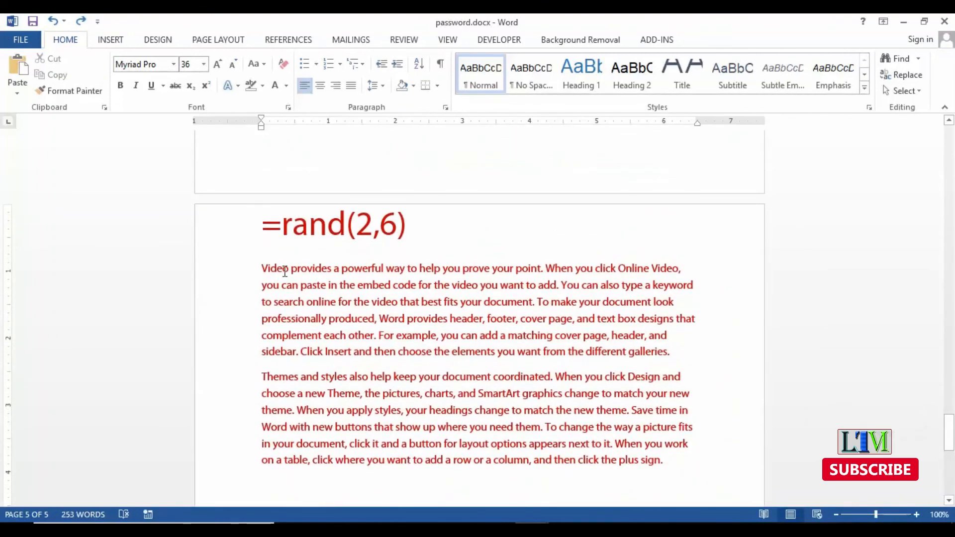
Select the whole first sample paragraph, and then its first and second sentences individually.
{"action": "triple_click", "coordinate": [280, 269]}
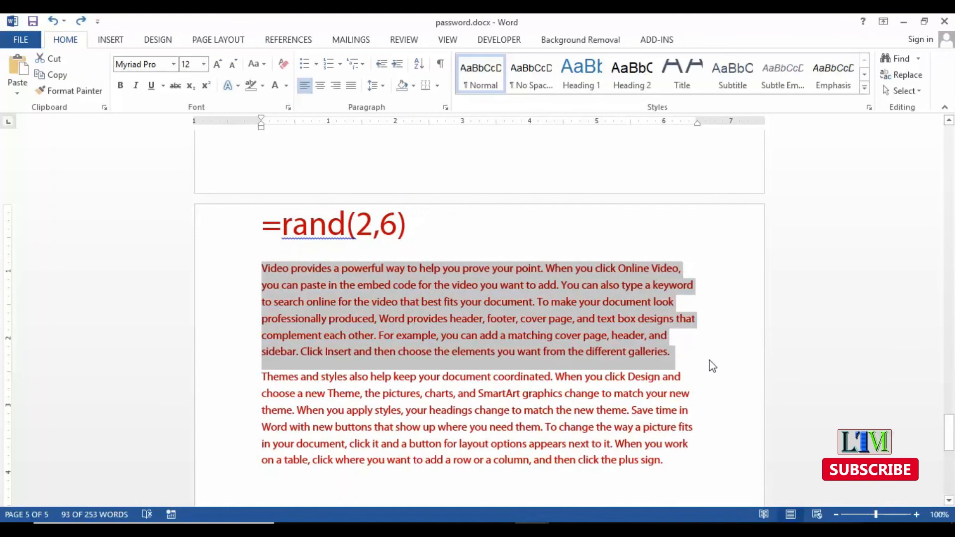
{"action": "left_click", "coordinate": [725, 359]}
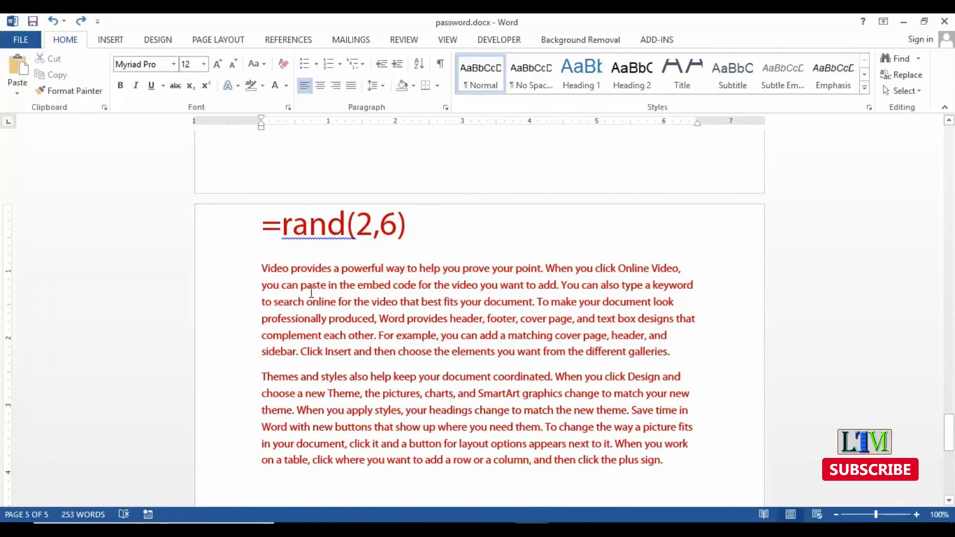
{"action": "left_click", "coordinate": [305, 272], "text": "ctrl"}
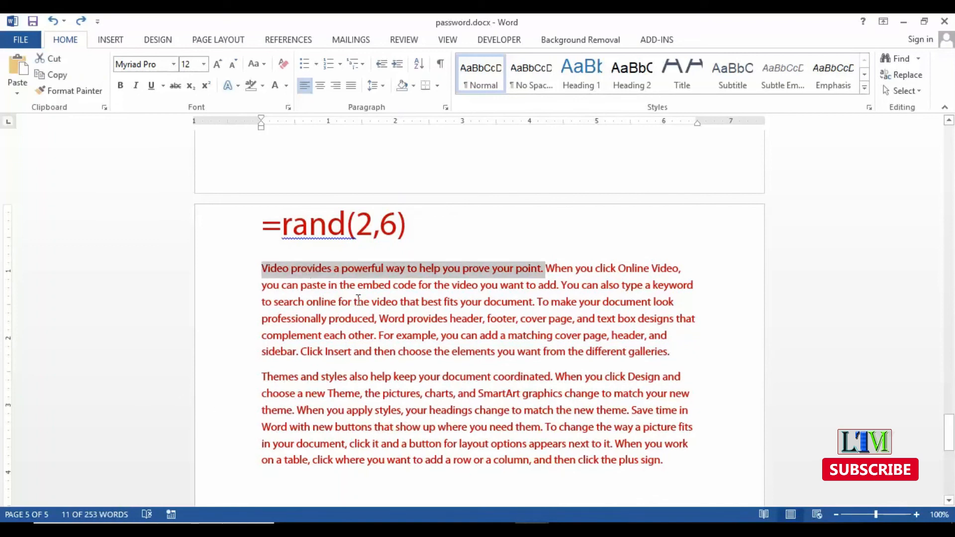
{"action": "left_click", "coordinate": [706, 291]}
{"action": "left_click_drag", "start_coordinate": [544, 271], "coordinate": [262, 268]}
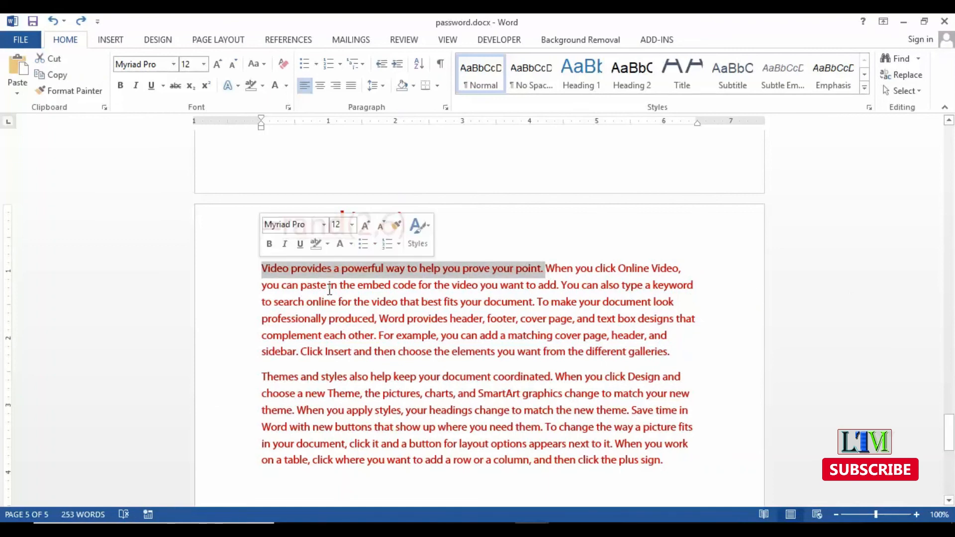
{"action": "left_click", "coordinate": [593, 254]}
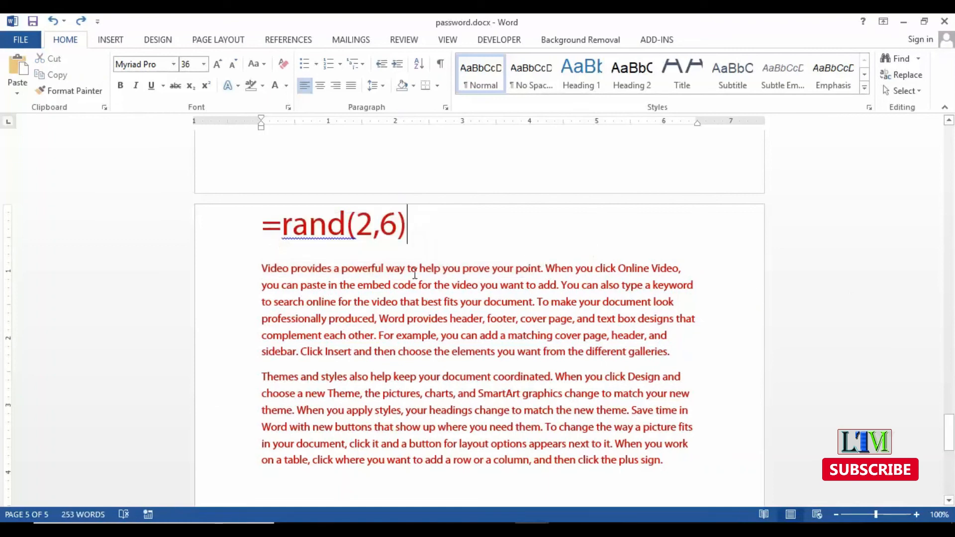
{"action": "left_click", "coordinate": [336, 288], "text": "ctrl"}
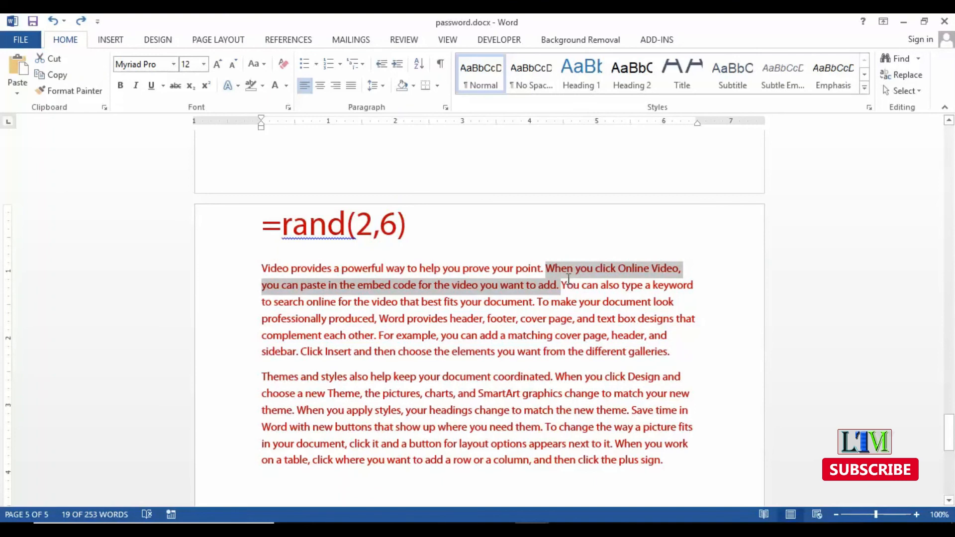
{"action": "left_click", "coordinate": [713, 321]}
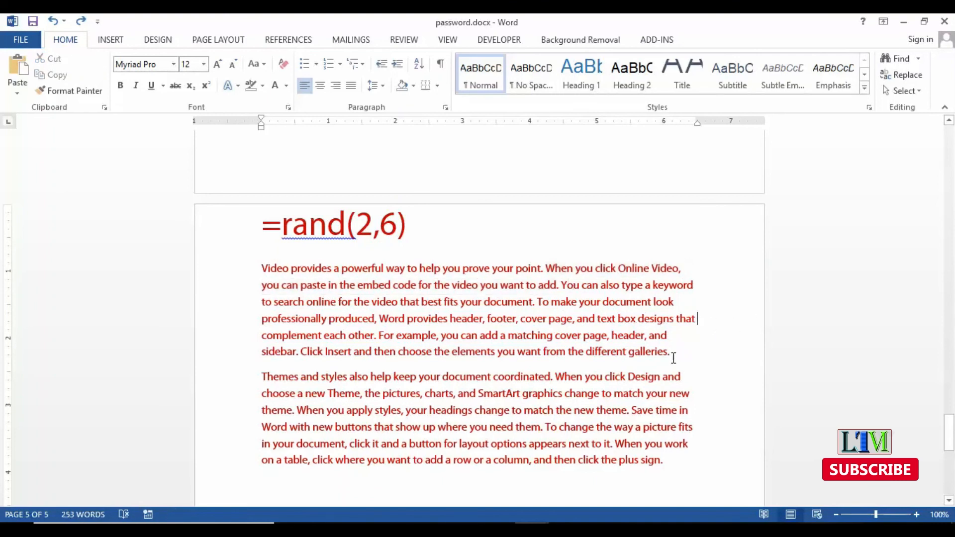
Try to select only the middle portion of the first sample paragraph's lines with ordinary text selection.
{"action": "left_click_drag", "start_coordinate": [264, 263], "coordinate": [353, 352]}
{"action": "left_click", "coordinate": [730, 332]}
{"action": "left_click_drag", "start_coordinate": [549, 451], "coordinate": [513, 339]}
{"action": "left_click", "coordinate": [433, 458]}
{"action": "left_click_drag", "start_coordinate": [428, 409], "coordinate": [448, 485]}
{"action": "left_click_drag", "start_coordinate": [628, 353], "coordinate": [538, 302]}
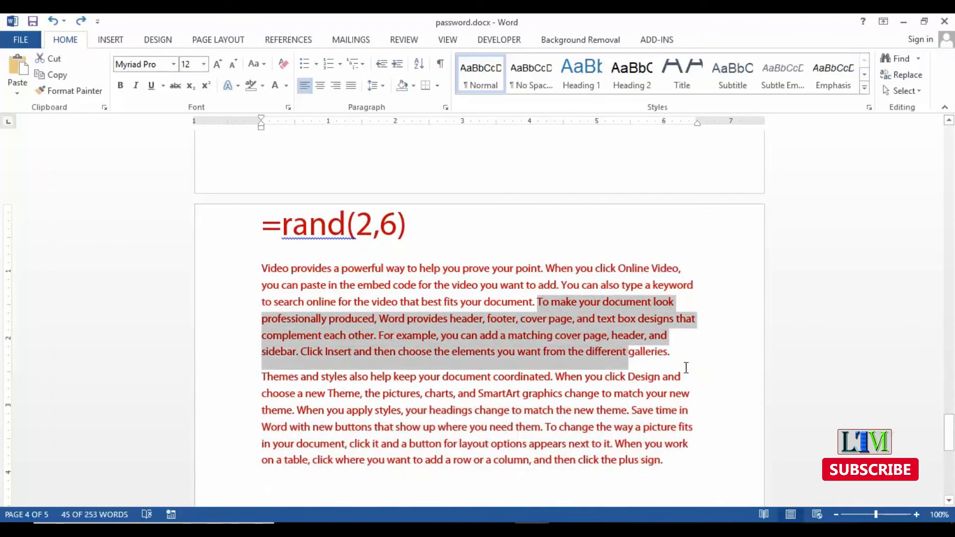
{"action": "left_click", "coordinate": [716, 354]}
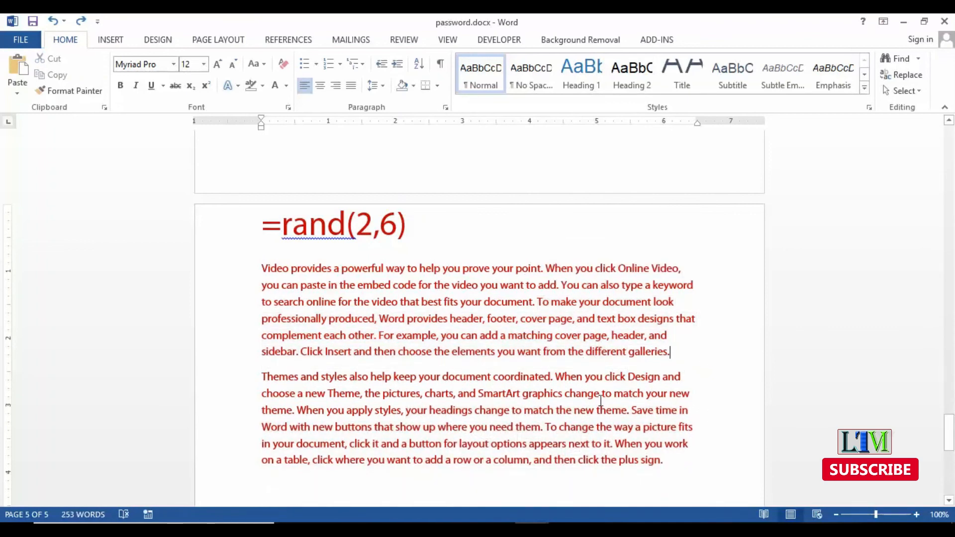
{"action": "left_click_drag", "start_coordinate": [335, 268], "coordinate": [353, 351]}
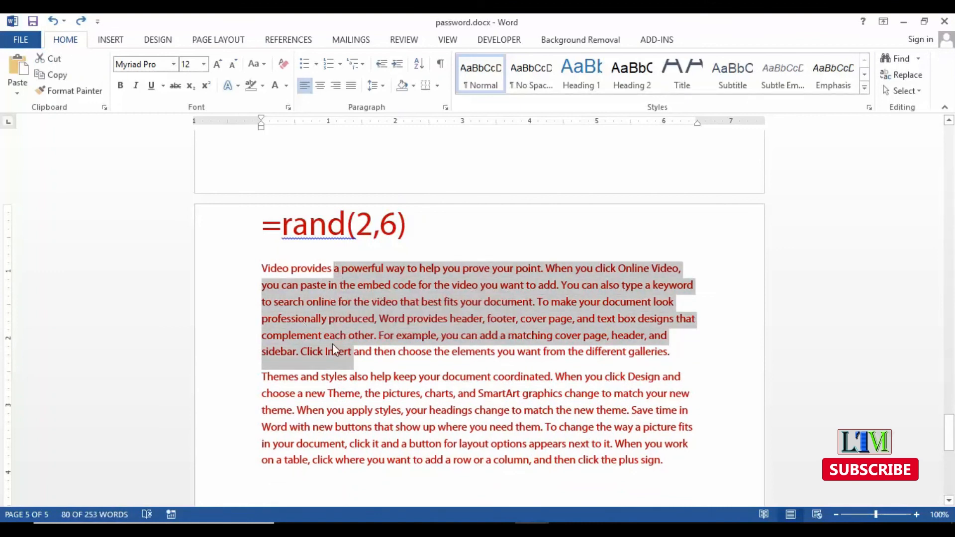
{"action": "left_click", "coordinate": [646, 252]}
{"action": "left_click_drag", "start_coordinate": [334, 269], "coordinate": [398, 303]}
{"action": "left_click", "coordinate": [786, 314]}
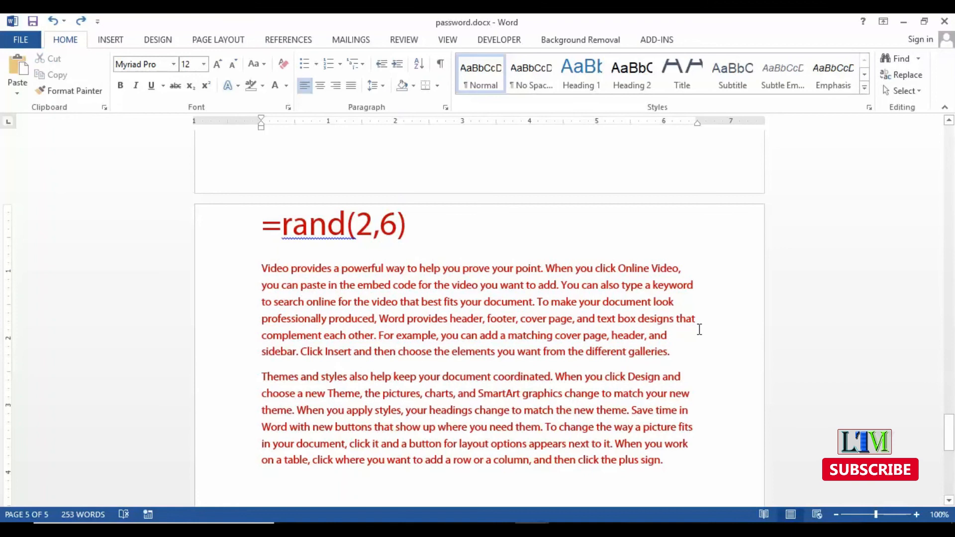
{"action": "key", "text": "alt"}
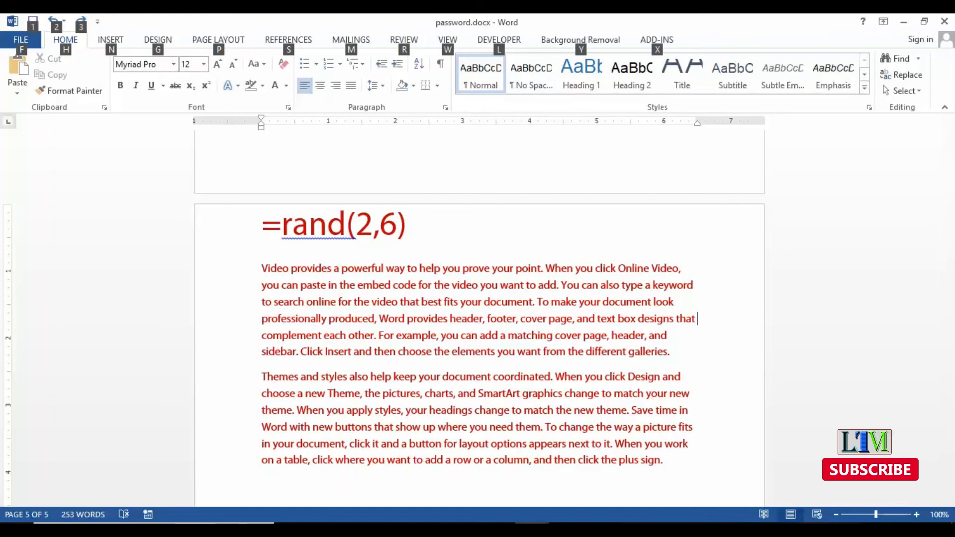
{"action": "key", "text": "Escape"}
{"action": "key", "text": "alt"}
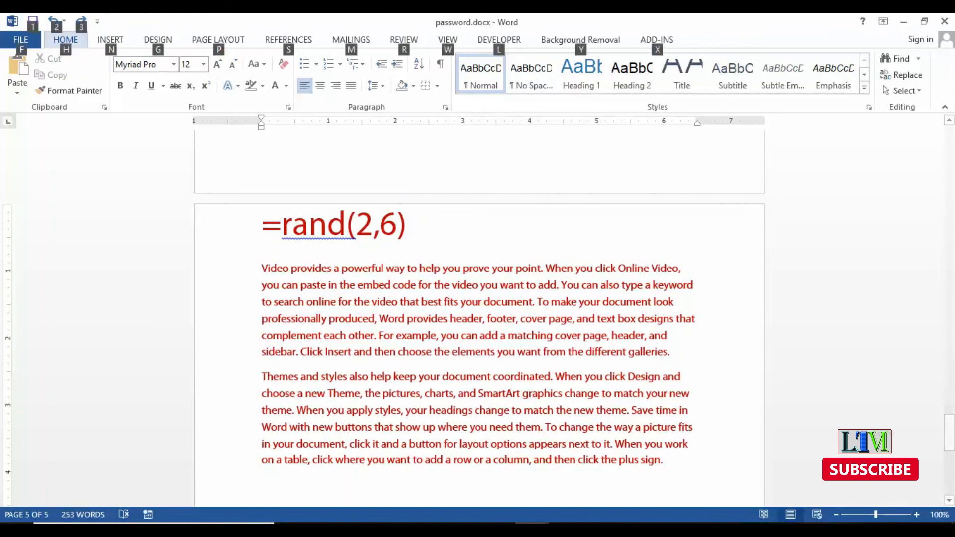
{"action": "key", "text": "Escape"}
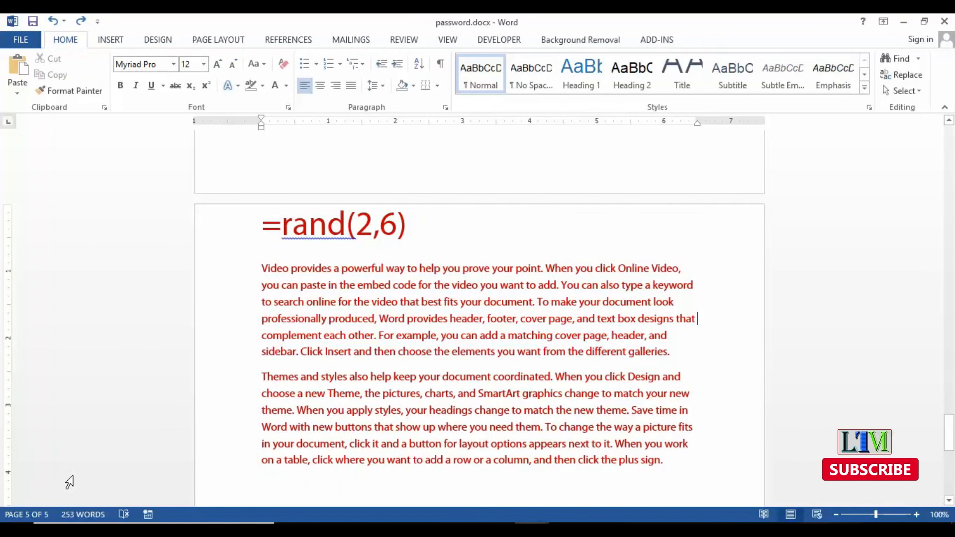
Delete a rectangular block of text spanning the first paragraph and the start of the second, and undo the deletion.
{"action": "left_click_drag", "start_coordinate": [328, 264], "coordinate": [582, 184]}
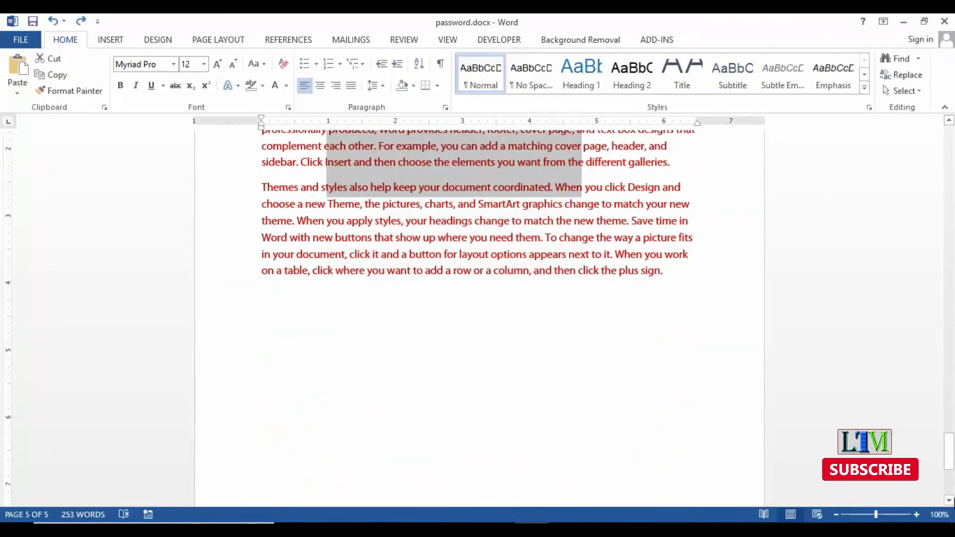
{"action": "left_click_drag", "start_coordinate": [951, 461], "coordinate": [949, 444]}
{"action": "key", "text": "Delete"}
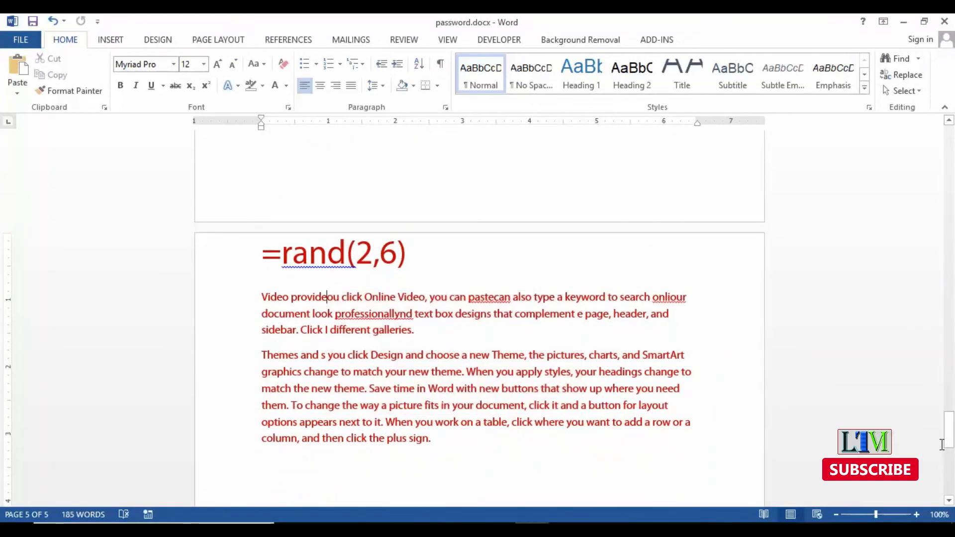
{"action": "key", "text": "ctrl+z"}
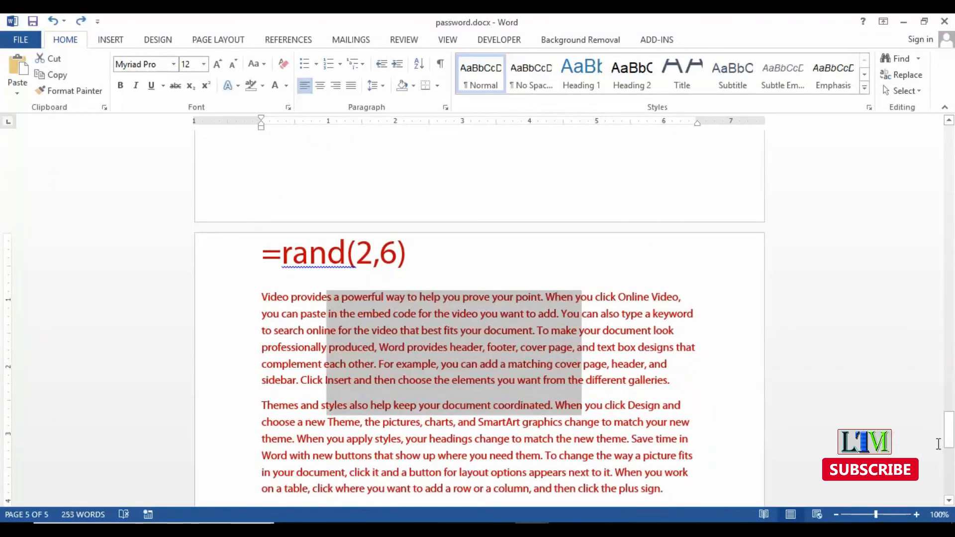
{"action": "left_click", "coordinate": [735, 350]}
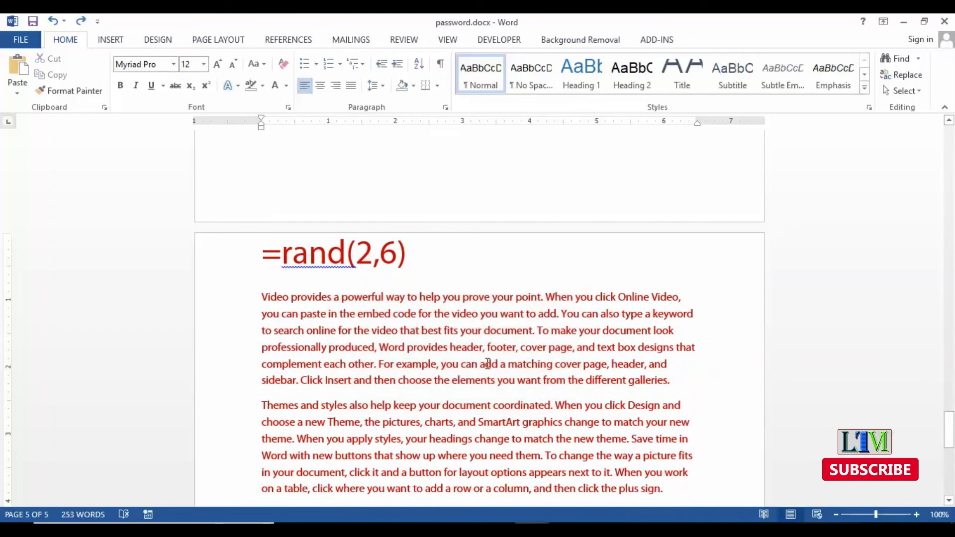
Select a rectangular block of text in the middle of the first sample paragraph and set its font color to standard Blue.
{"action": "left_click_drag", "start_coordinate": [431, 323], "coordinate": [546, 392]}
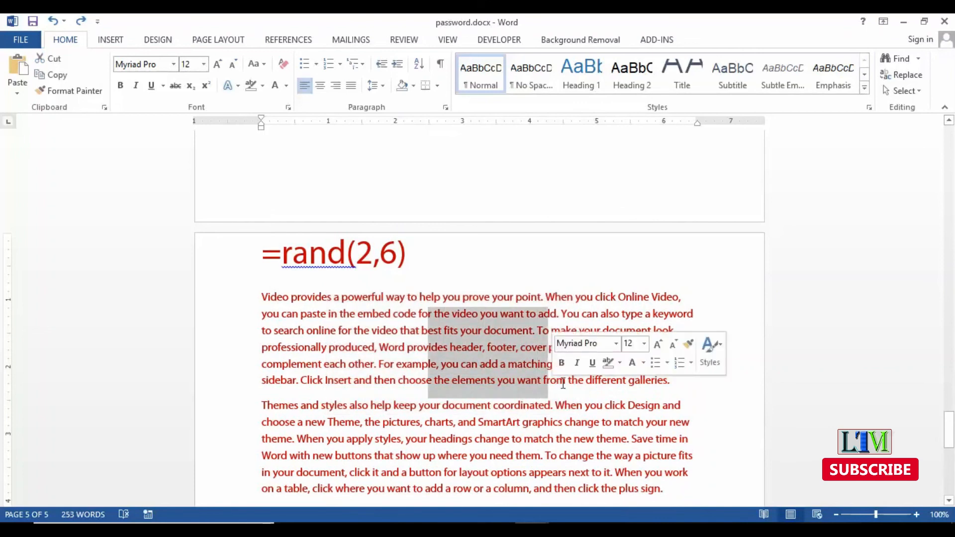
{"action": "left_click", "coordinate": [286, 86]}
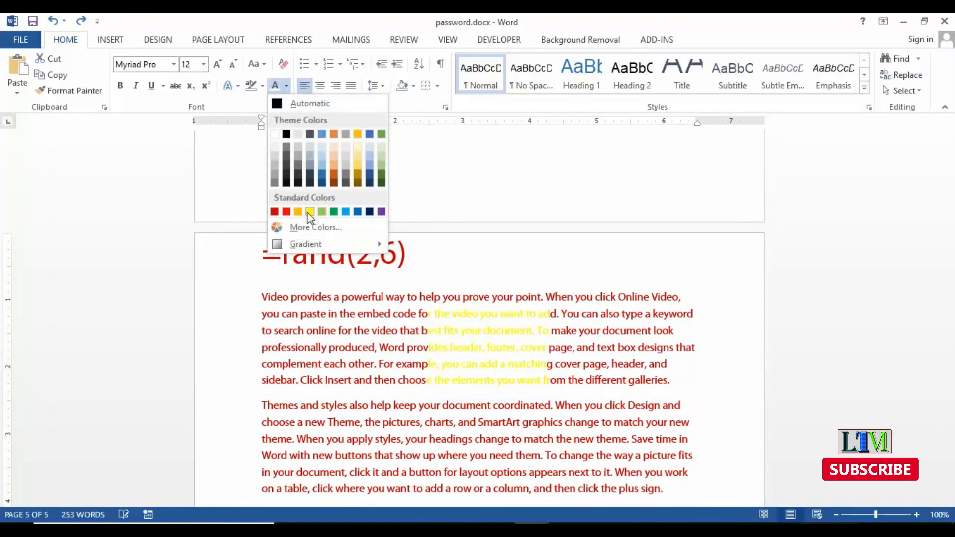
{"action": "left_click", "coordinate": [358, 211]}
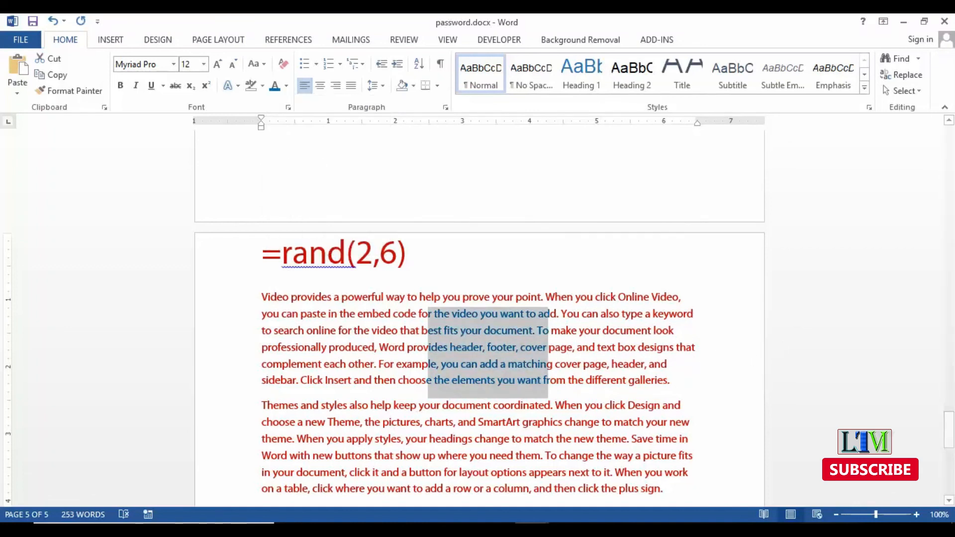
Place the cursor on the empty line between the MS Word Tips & Tricks graphic and the table on page 1.
{"action": "left_click_drag", "start_coordinate": [951, 421], "coordinate": [948, 144]}
{"action": "left_click", "coordinate": [513, 231]}
{"action": "left_click", "coordinate": [735, 279]}
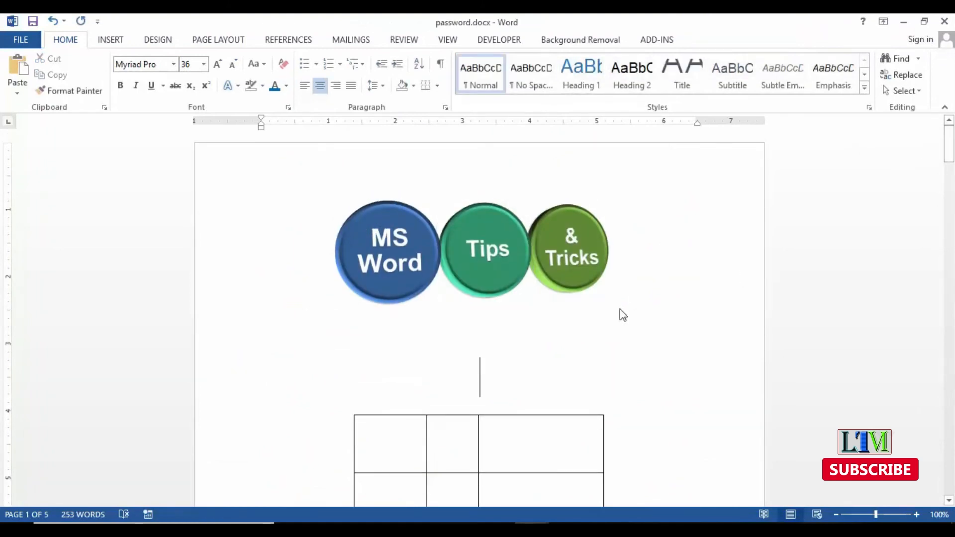